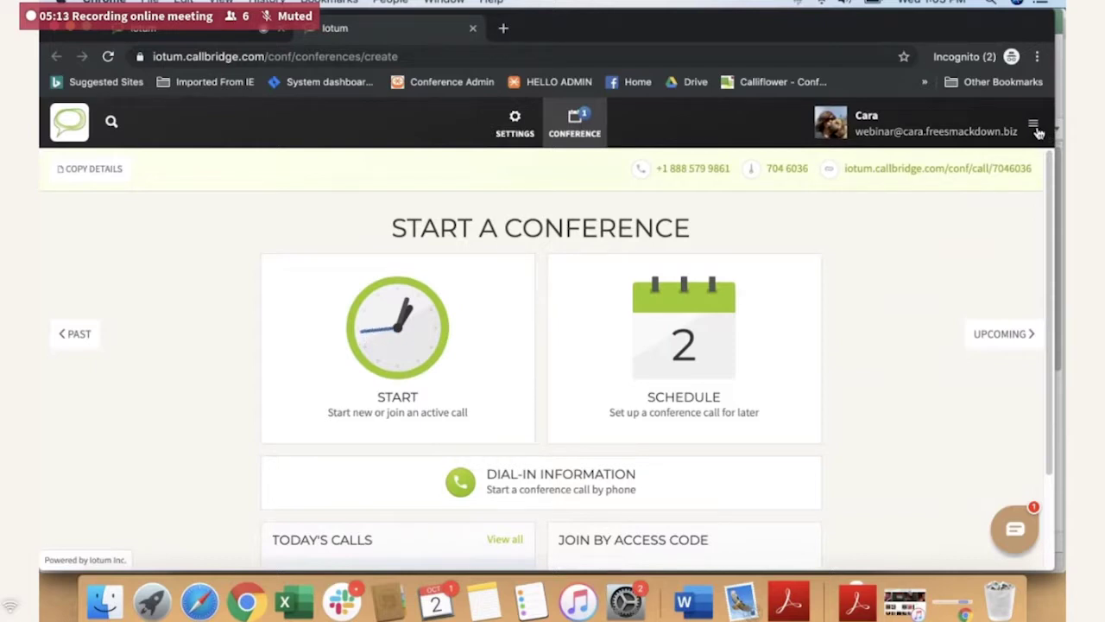
Step: Open the admin console on its general company settings, close the support chat pop-up, and point out the Company name field
click(1037, 128)
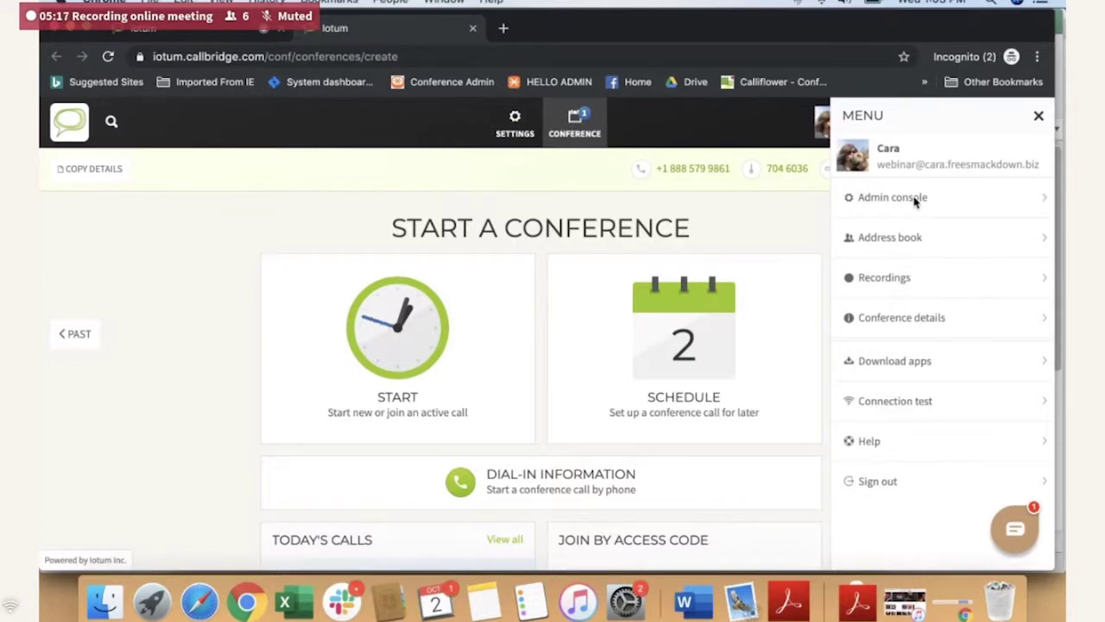
click(1045, 202)
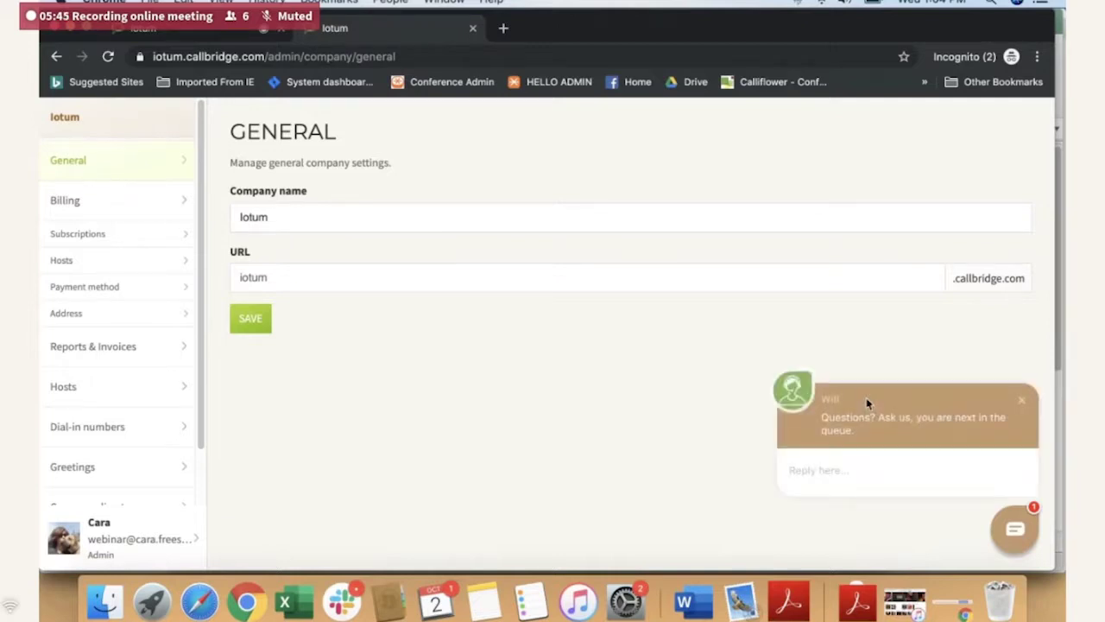
click(1024, 400)
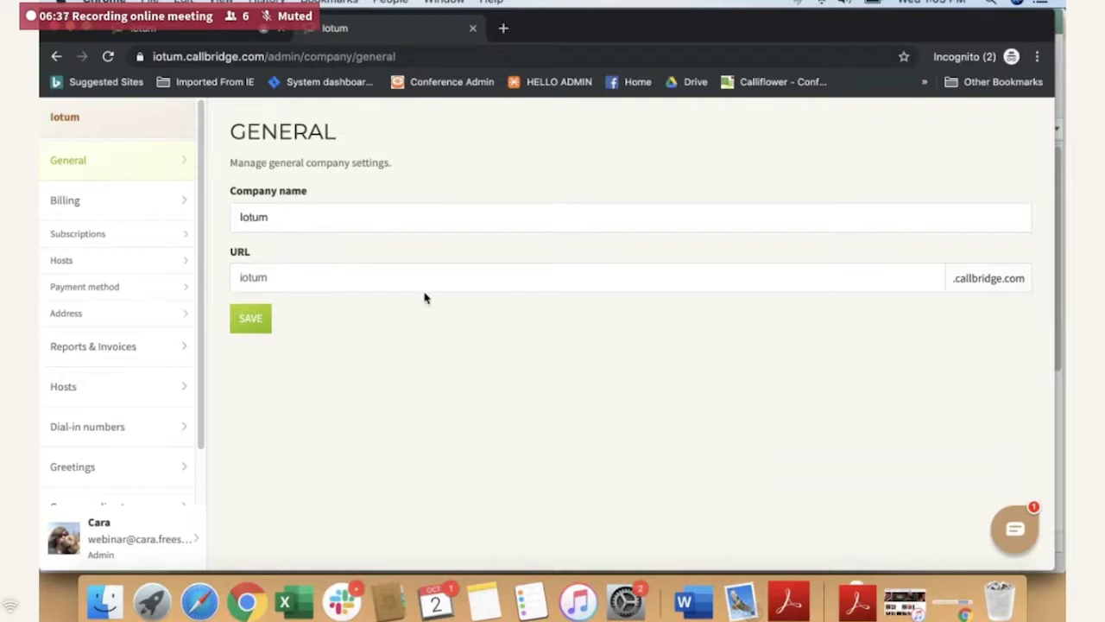
click(386, 226)
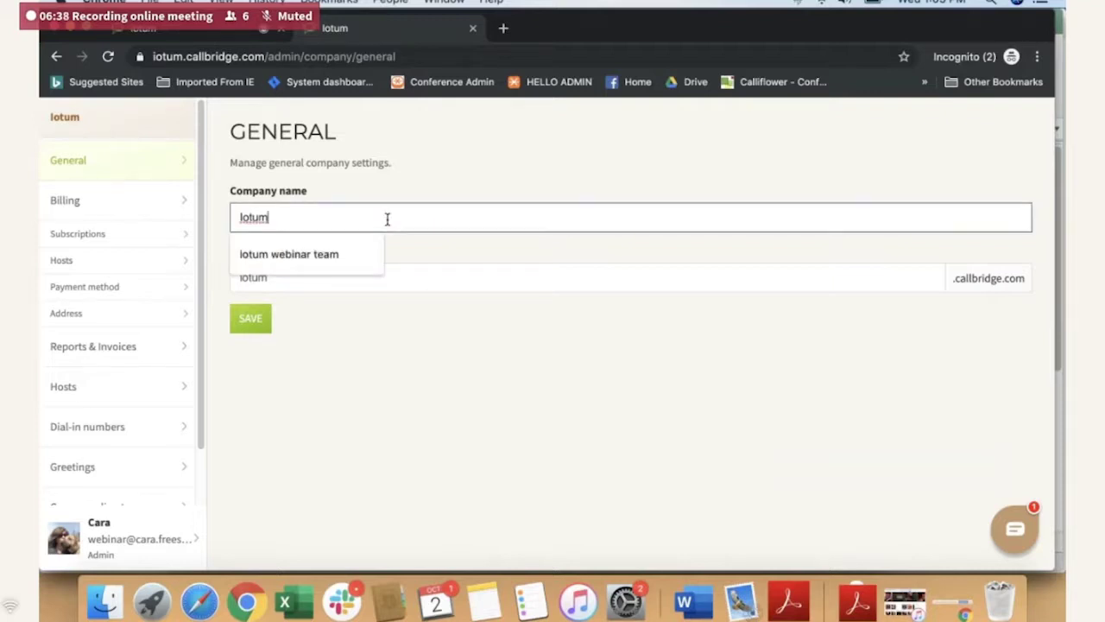
click(520, 184)
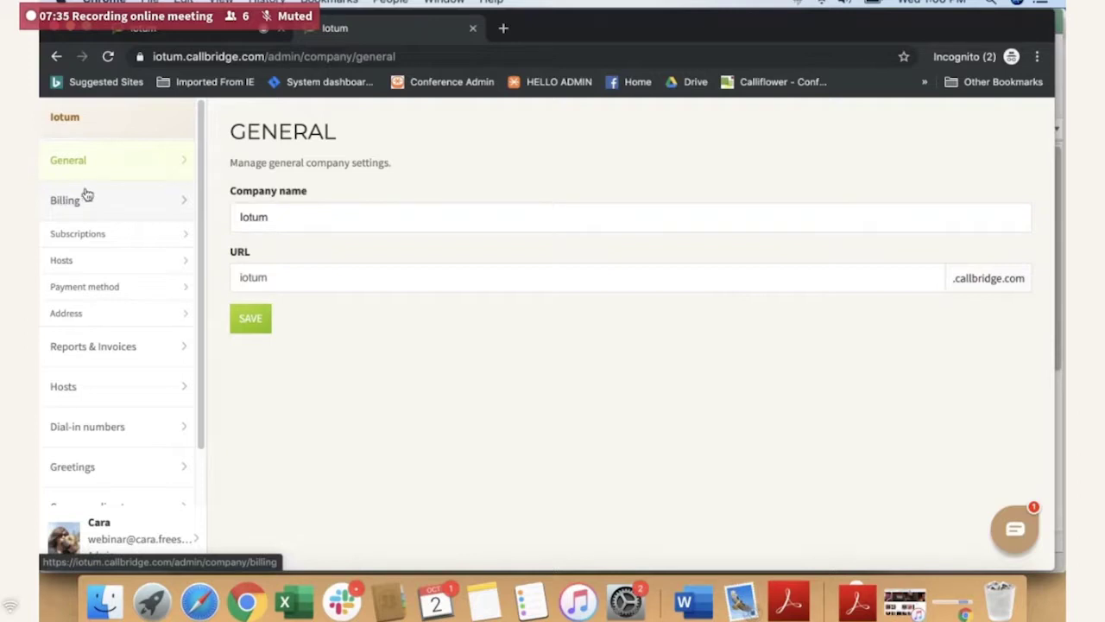
Step: View the billing page for the number of hosts, and look through the list of hosts with access to the company
click(162, 263)
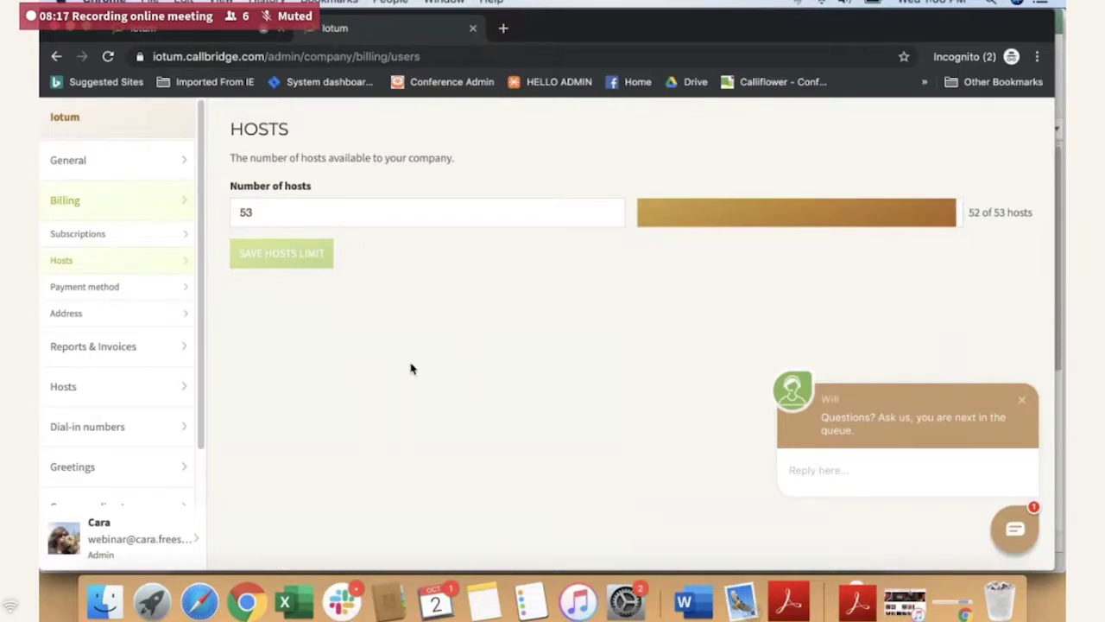
click(88, 389)
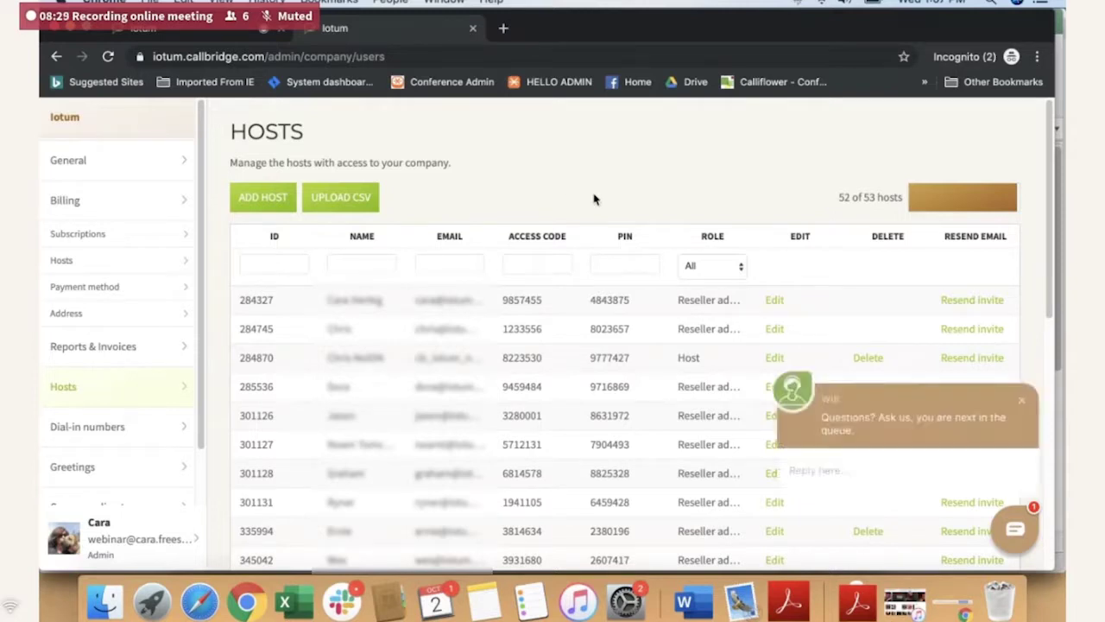
click(1027, 404)
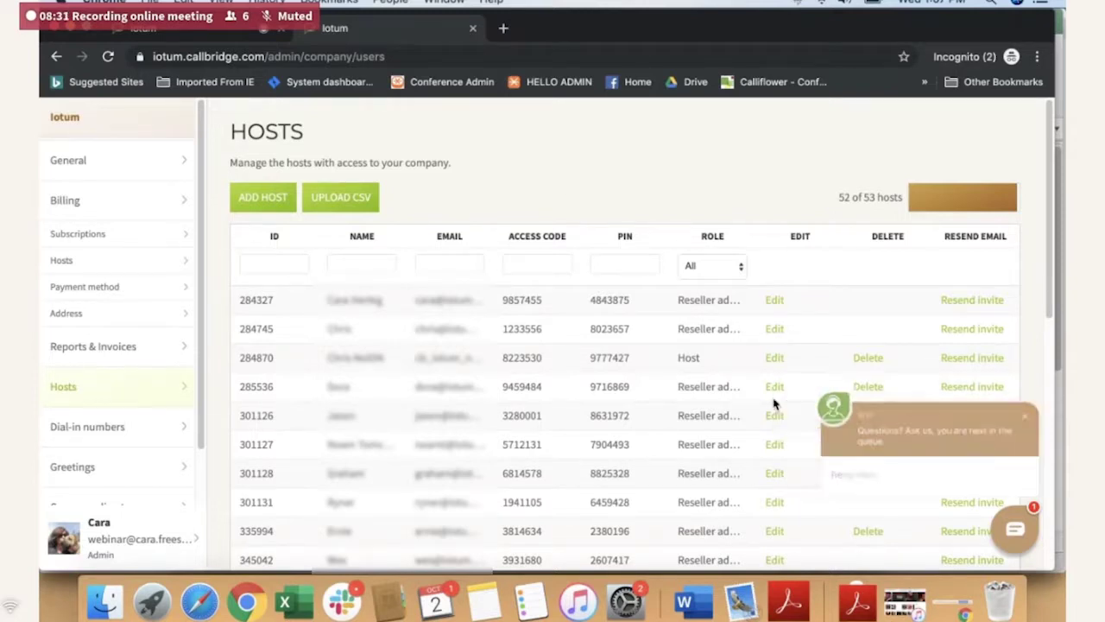
scroll(510, 294, down, 1)
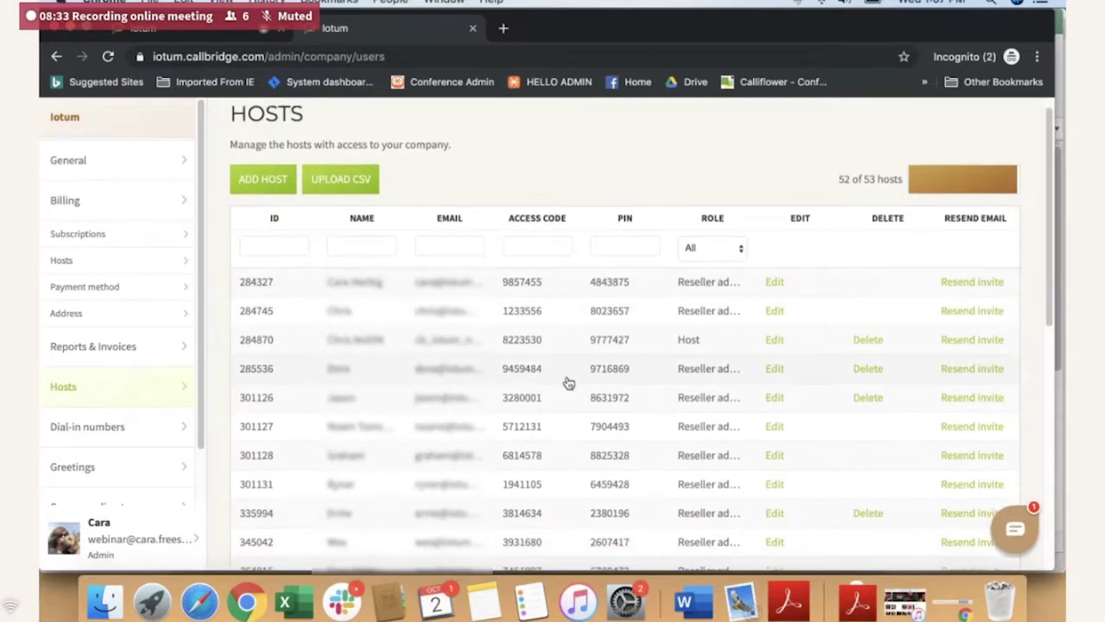
scroll(568, 380, up, 1)
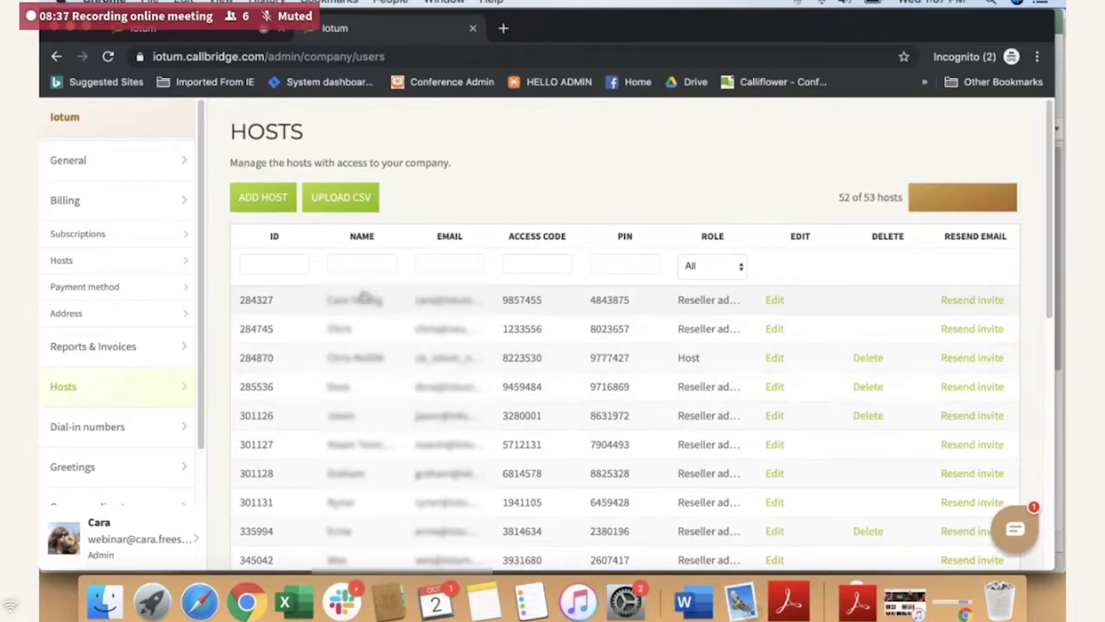
mouse_move(581, 230)
mouse_down()
mouse_move(553, 229)
mouse_move(579, 231)
mouse_up()
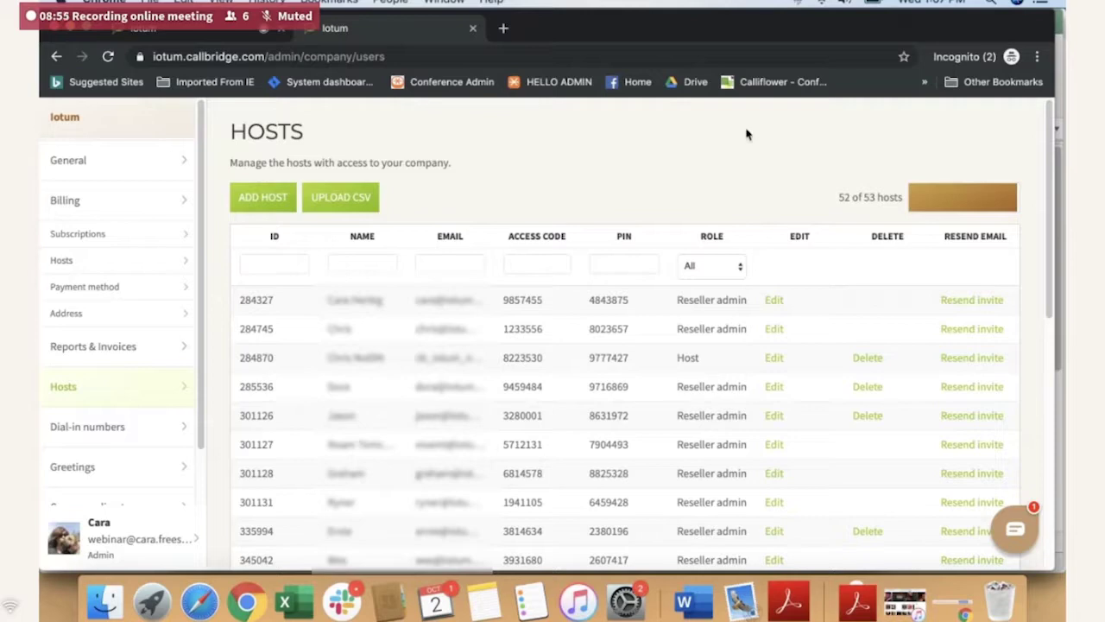
Step: Restart the meeting's screen sharing and return to the Hosts list in the admin console window
click(173, 31)
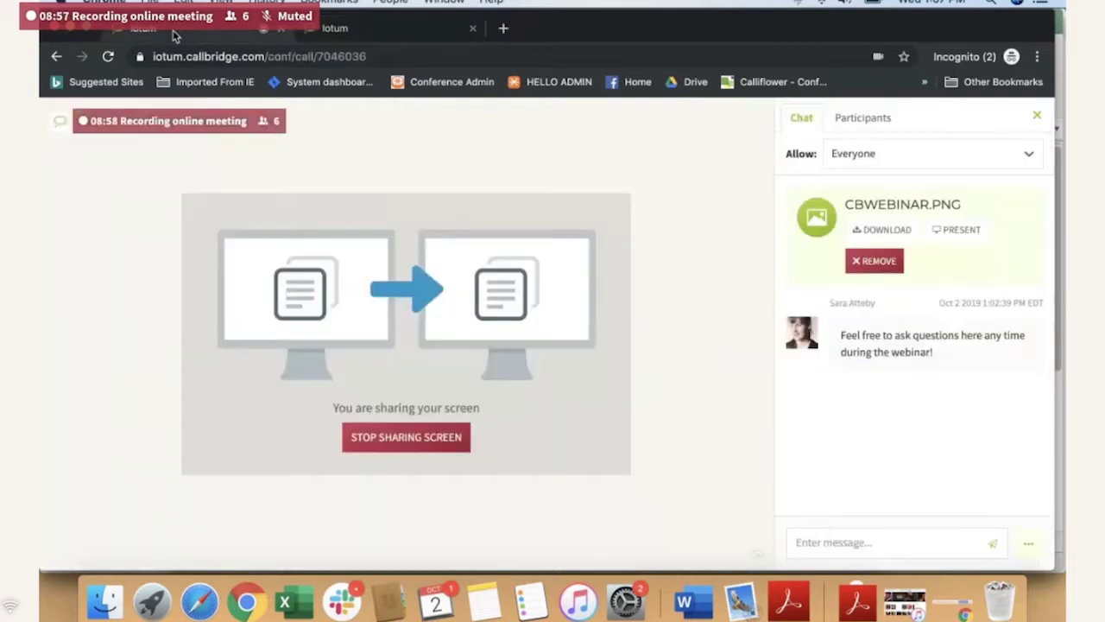
click(406, 437)
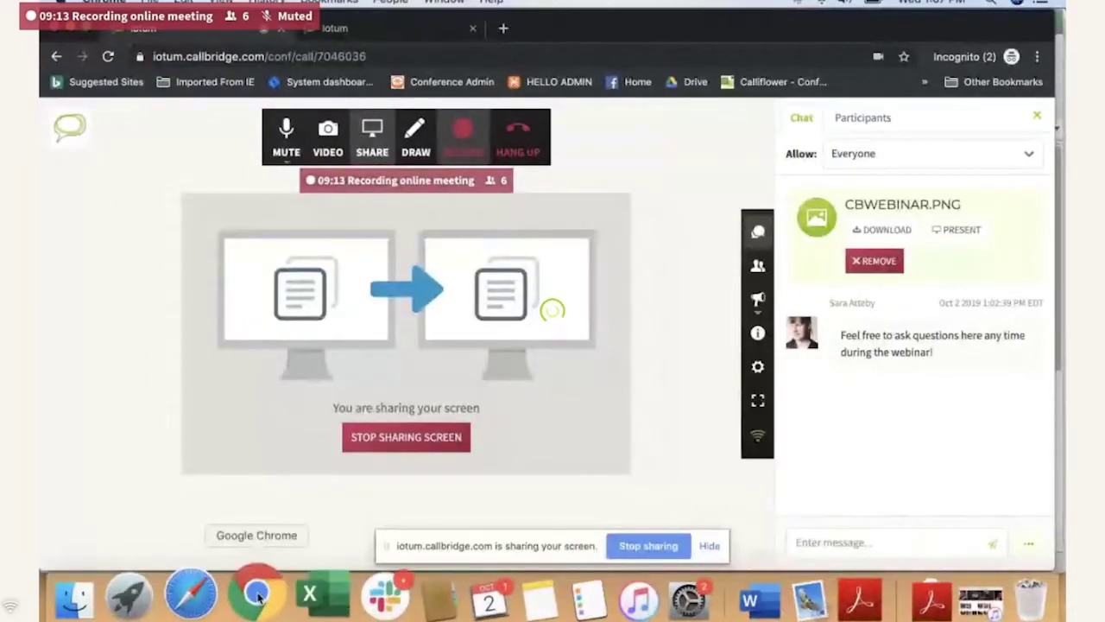
right_click(256, 594)
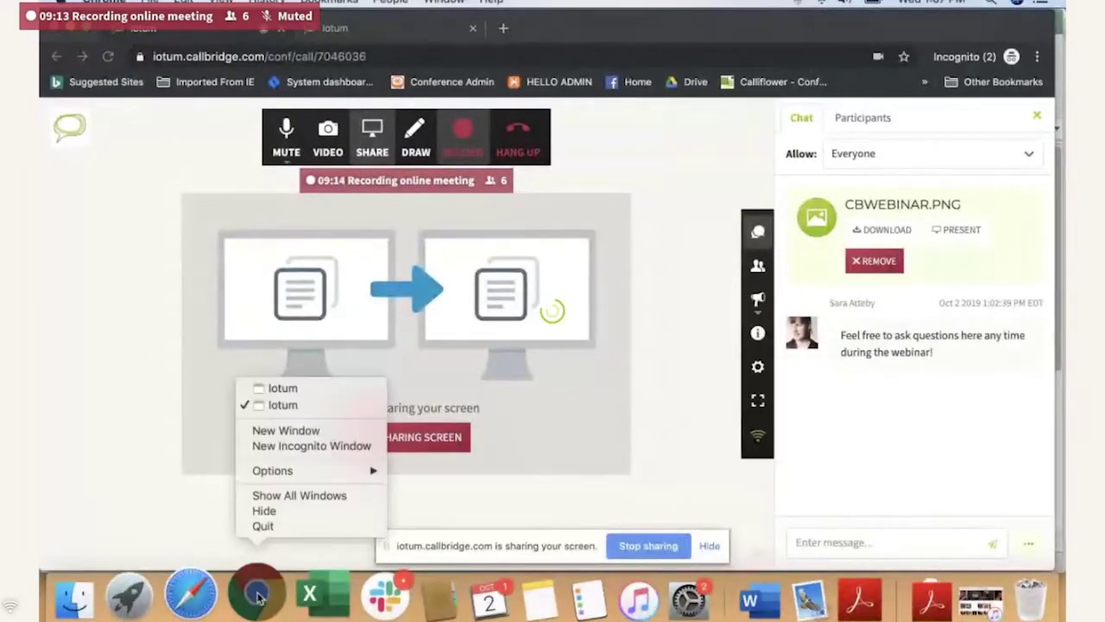
click(282, 388)
click(87, 395)
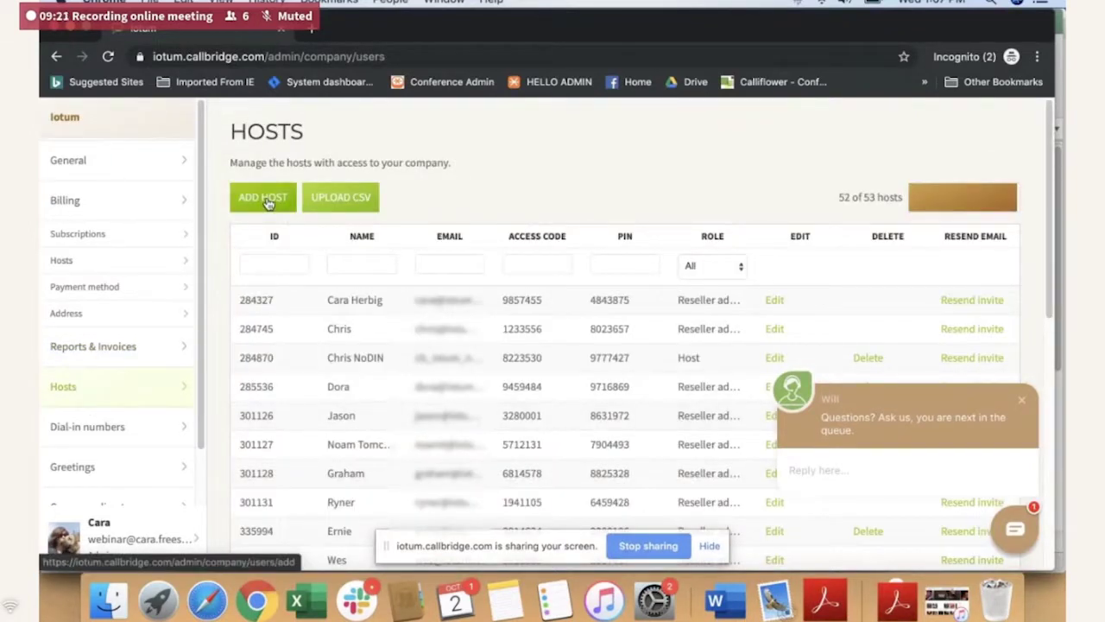
Step: Start adding a new host and enter Test Host as the name
click(266, 198)
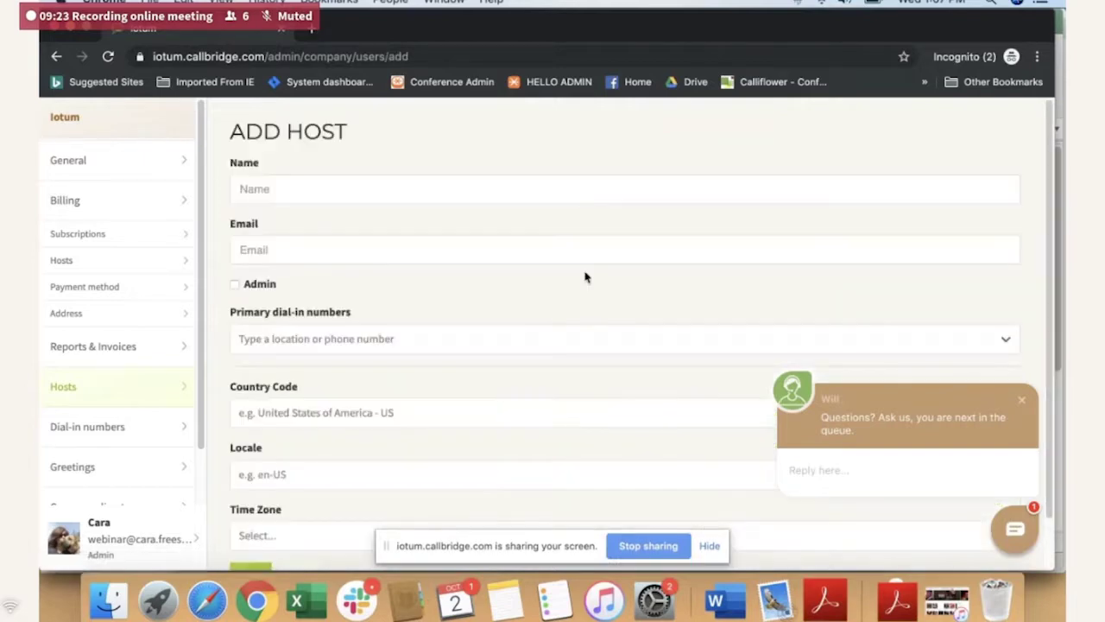
click(440, 190)
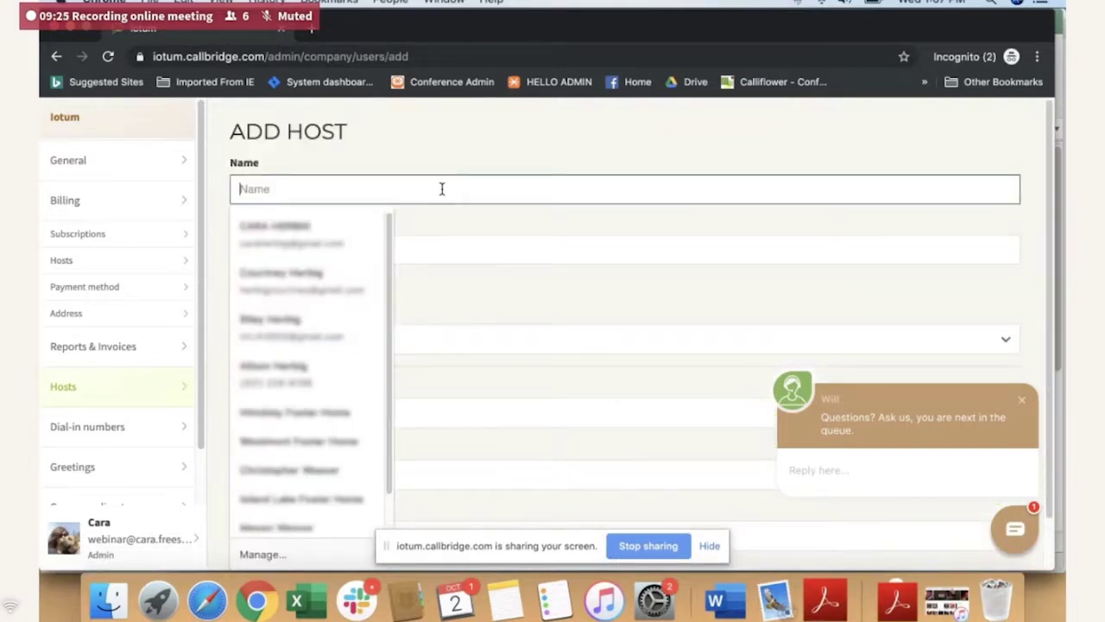
text(Test Host)
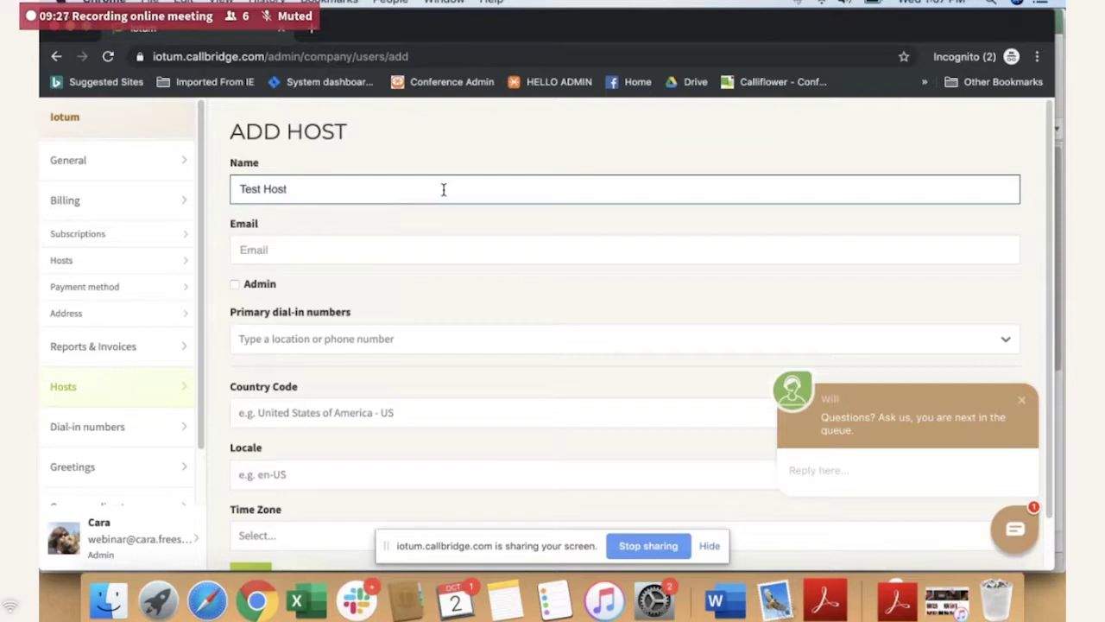
Step: Fill in the new host's e-mail address and grant the host Admin rights
click(417, 249)
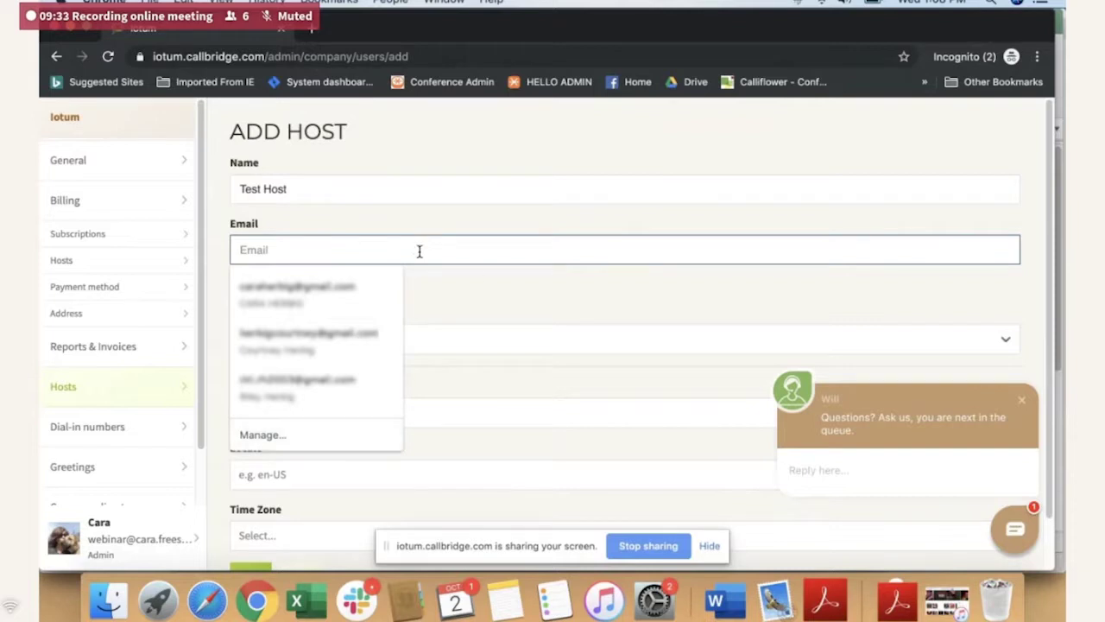
click(489, 298)
click(495, 249)
text(ab)
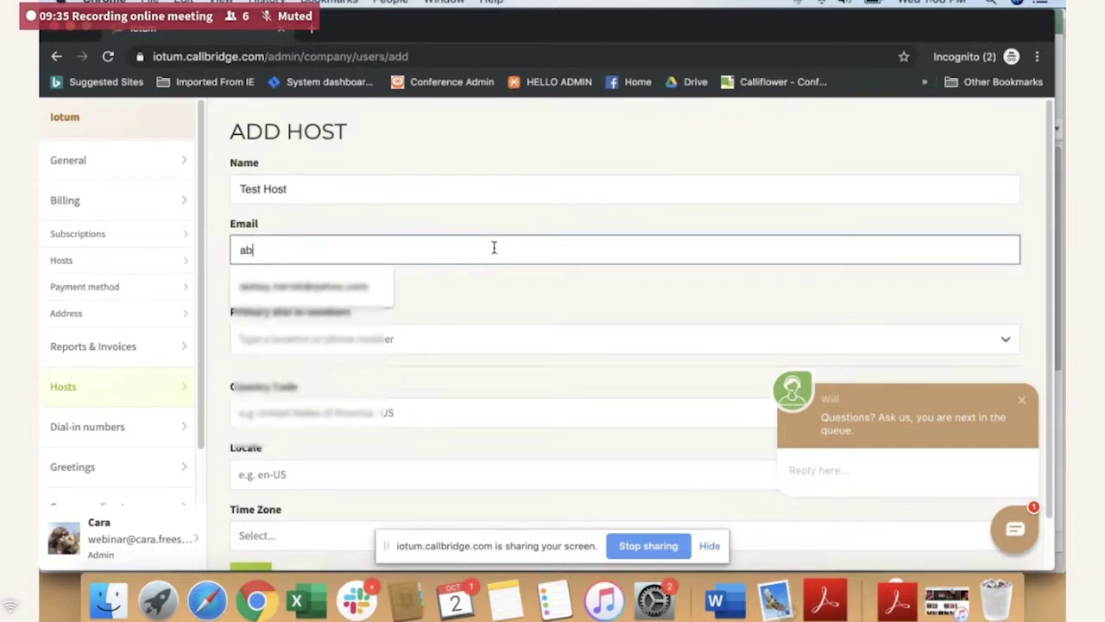
text(c@ab)
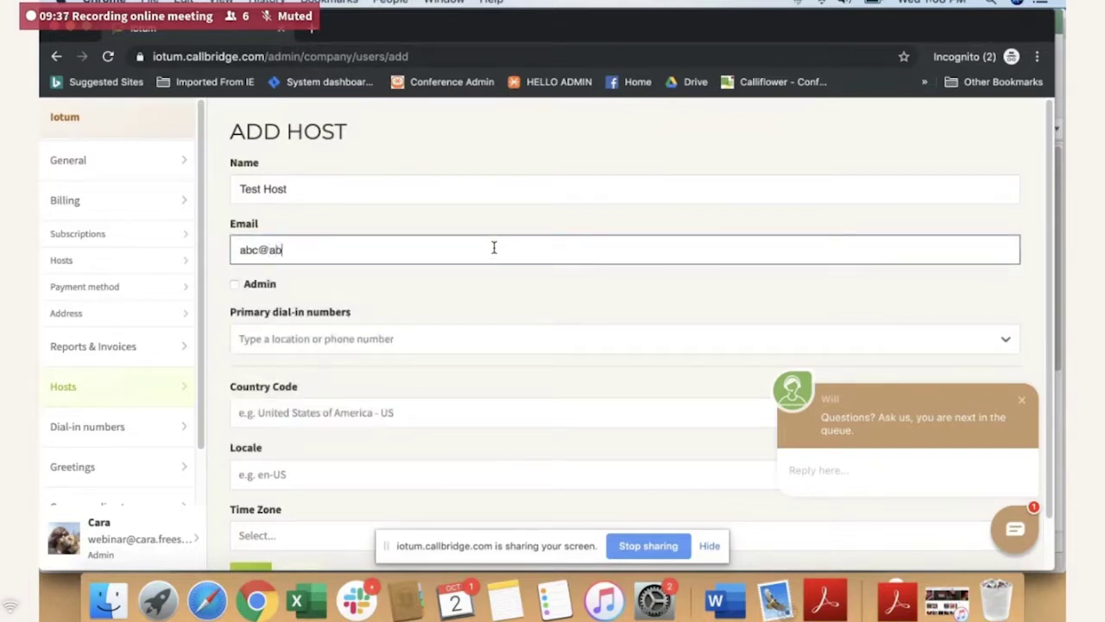
text(c.com)
click(235, 286)
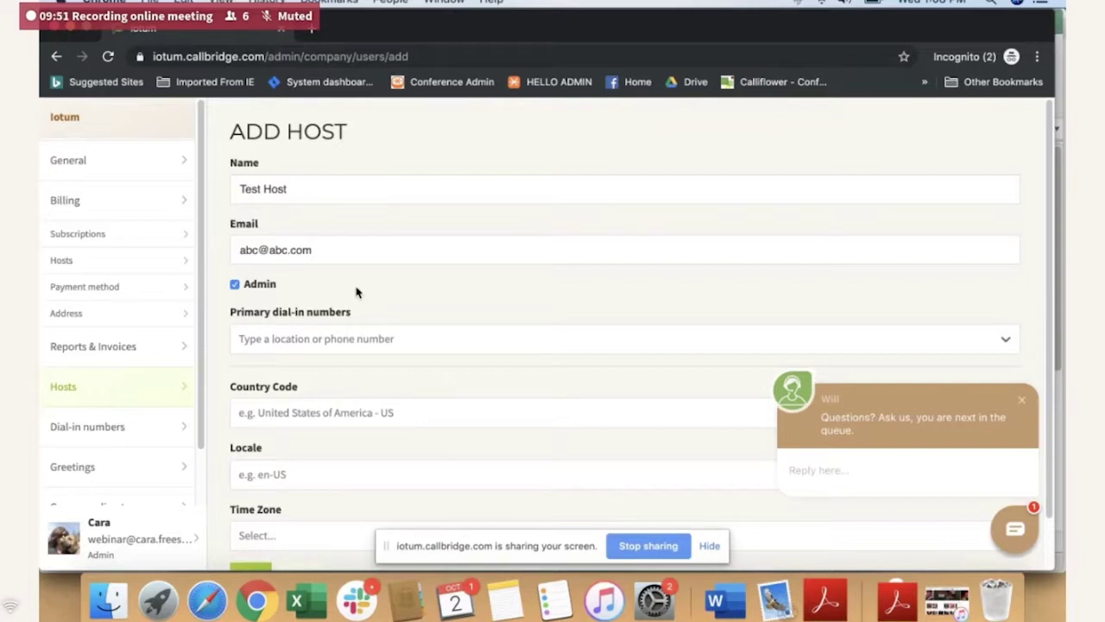
Step: Add the Chicago - US and Los Angeles - US numbers as the host's primary dial-in numbers
click(388, 338)
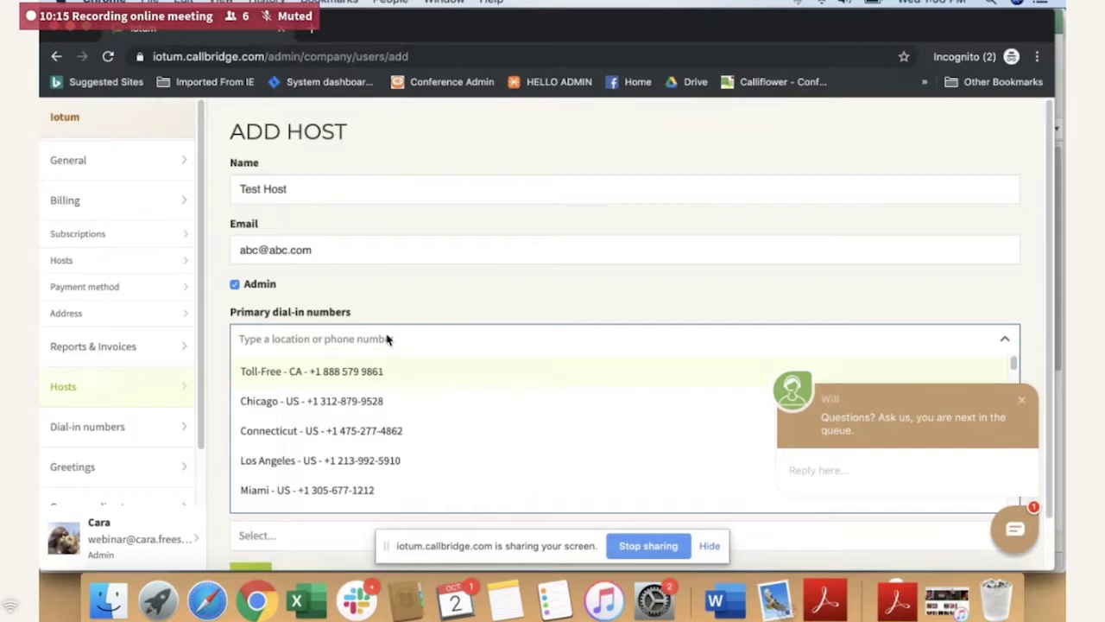
click(366, 401)
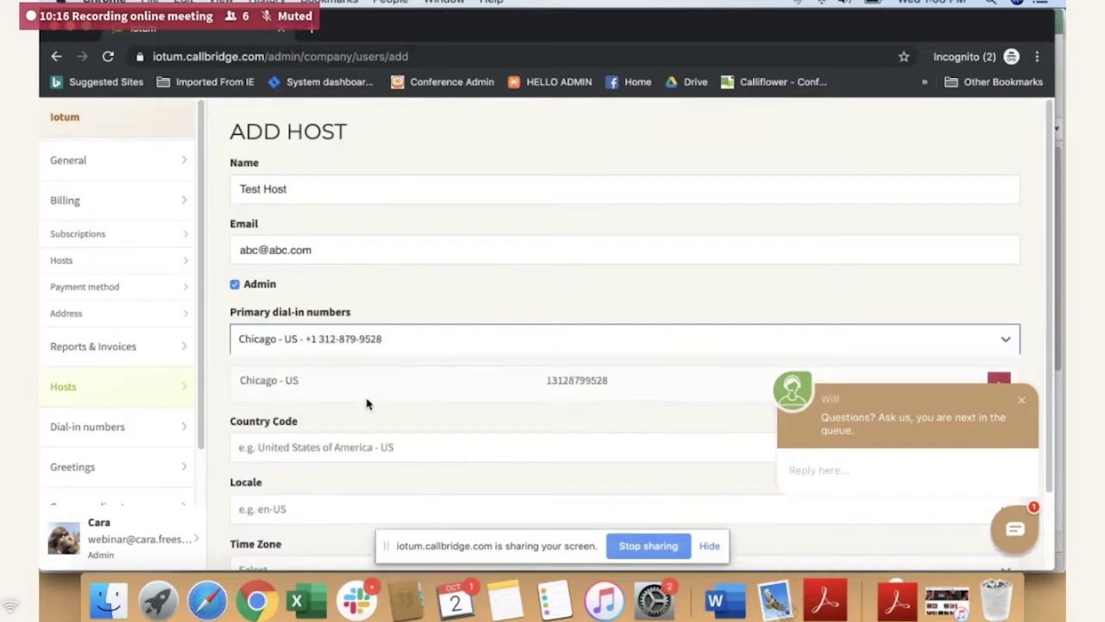
click(436, 341)
click(394, 459)
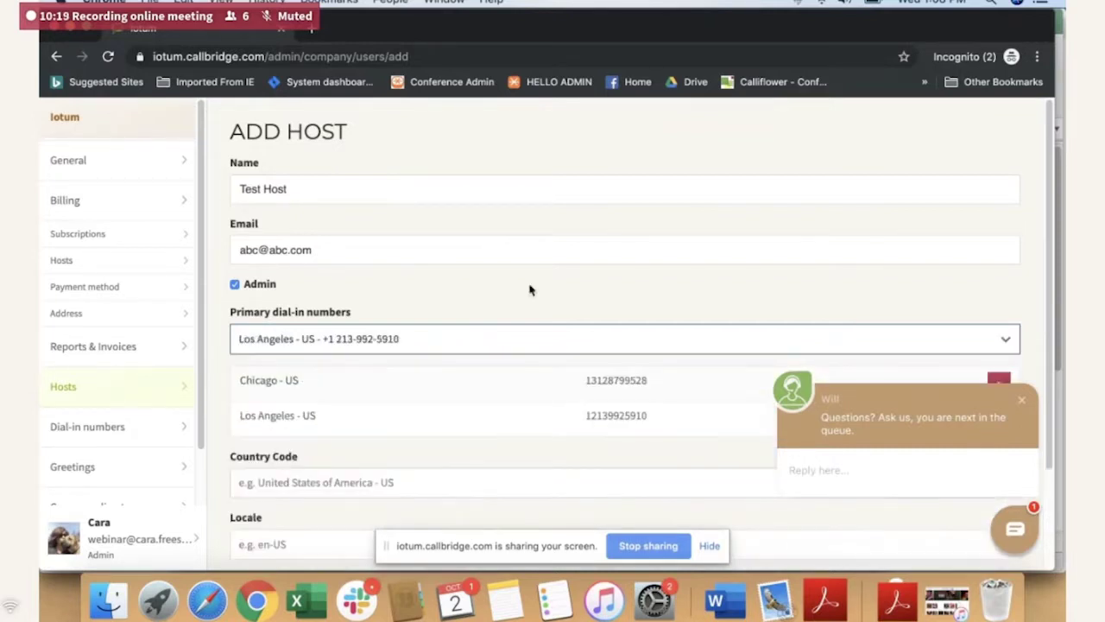
Step: Set the host's country code to United States of America - US and the locale to en-US
scroll(557, 289, down, 2)
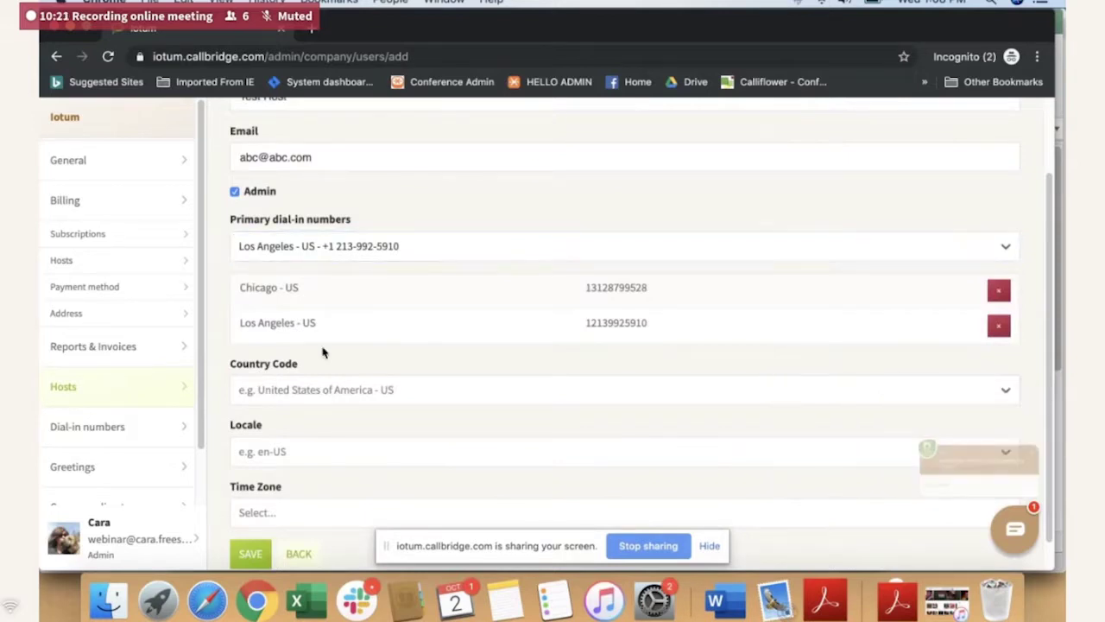
click(342, 394)
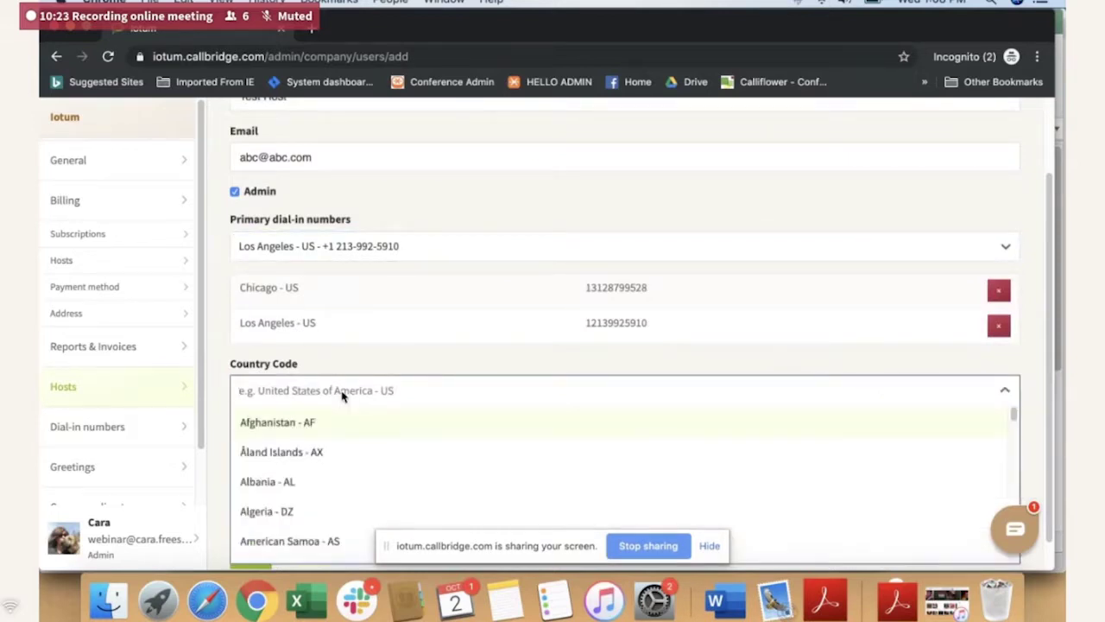
text(unit)
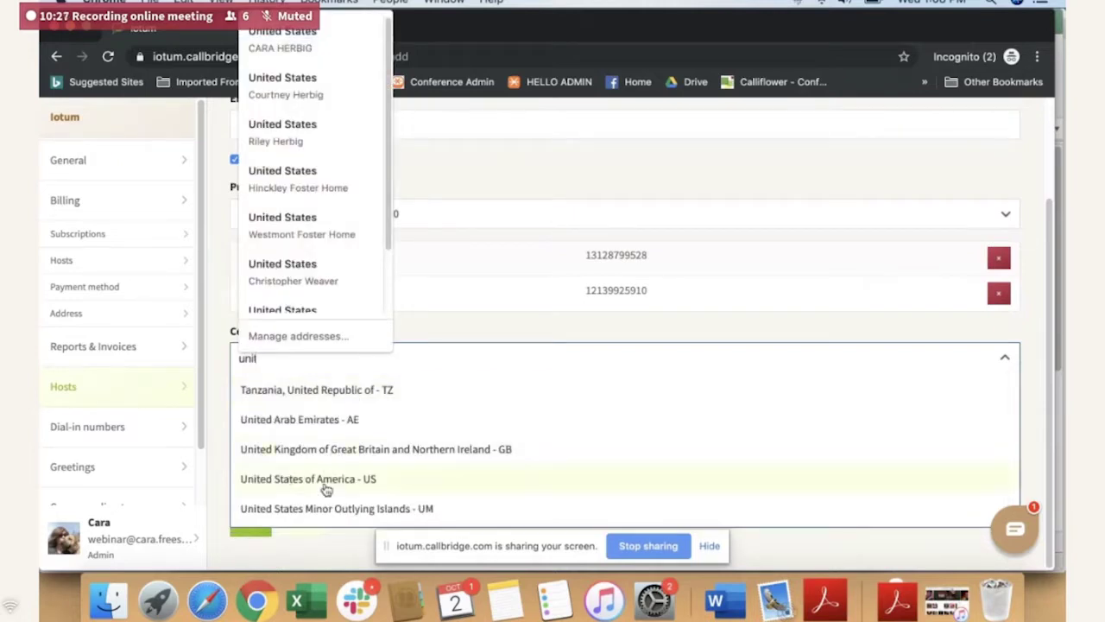
click(323, 484)
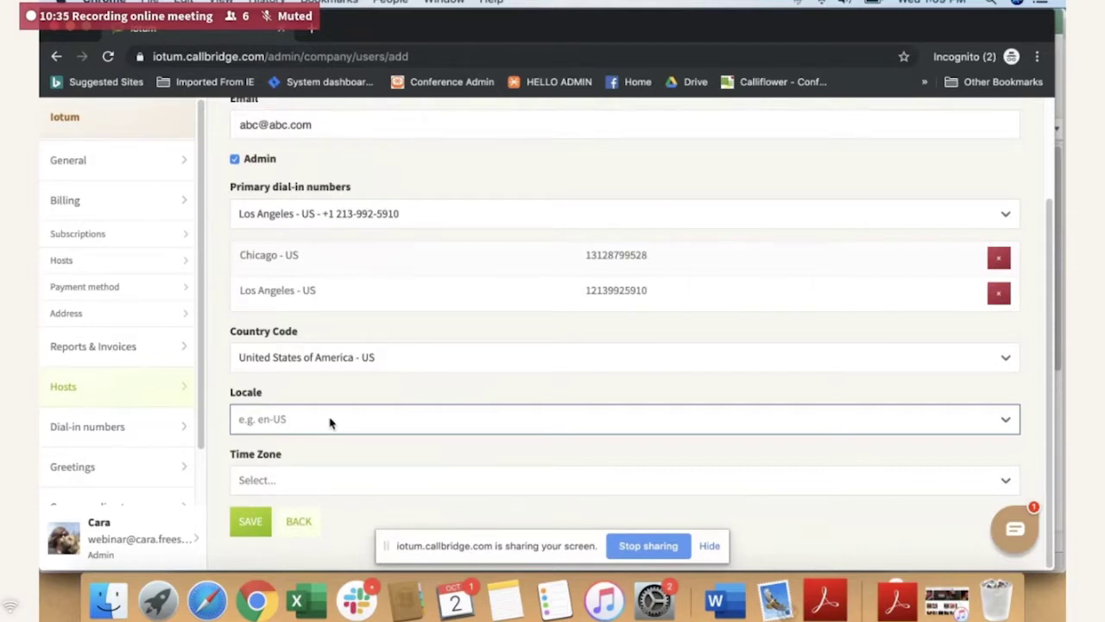
click(329, 423)
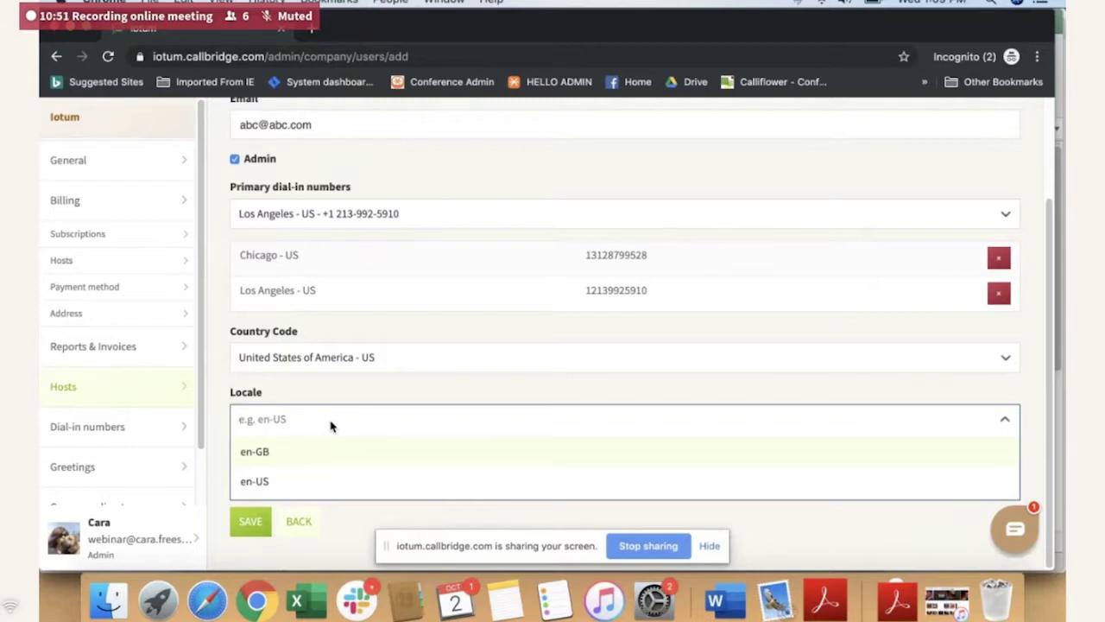
click(254, 482)
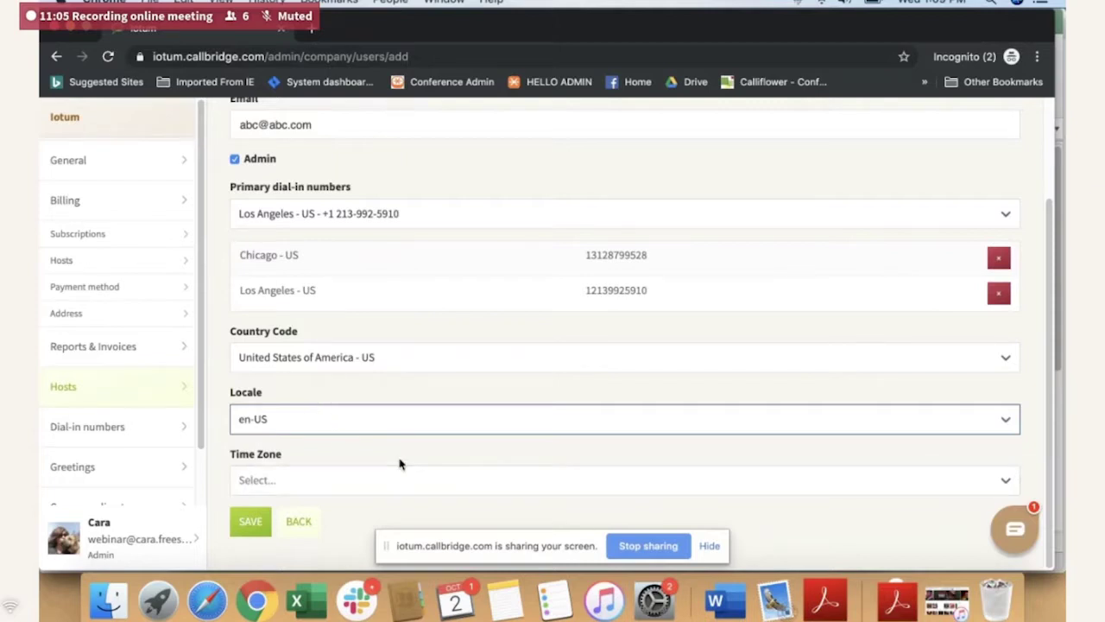
Step: Set the host's time zone to US - Eastern, (GMT -04:00) and save the new host
click(369, 480)
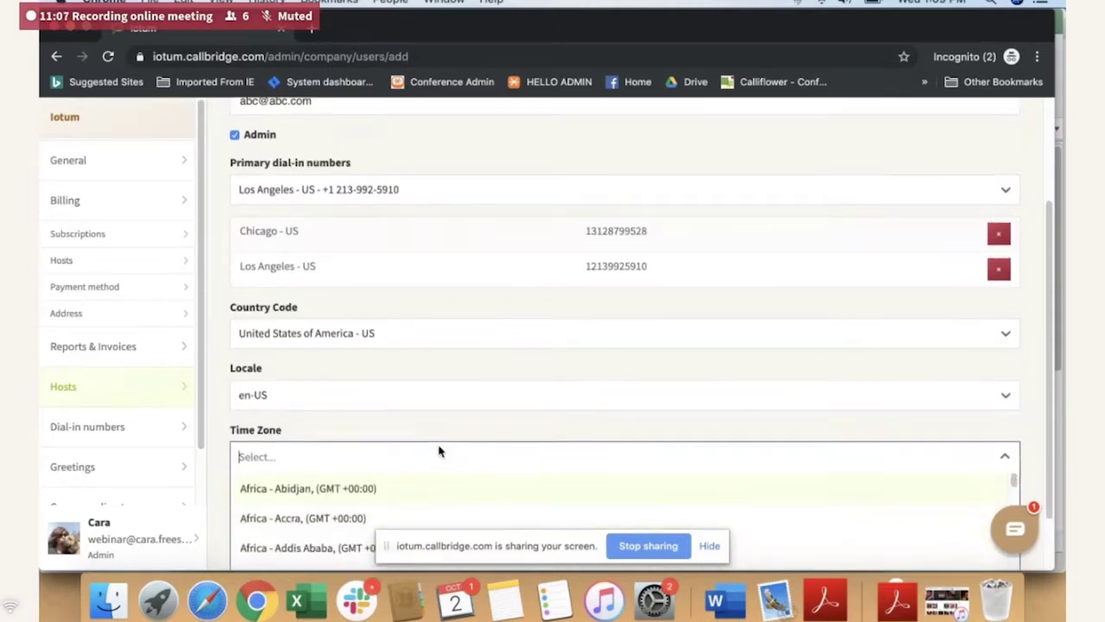
text(eastern)
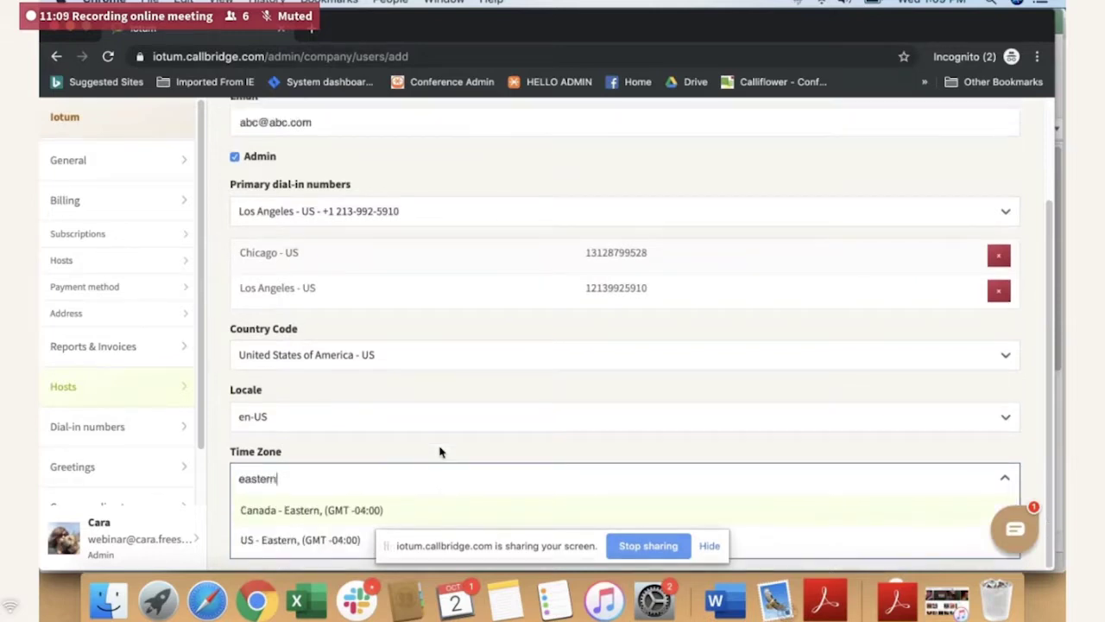
click(250, 540)
scroll(366, 375, up, 3)
scroll(365, 397, down, 3)
click(248, 519)
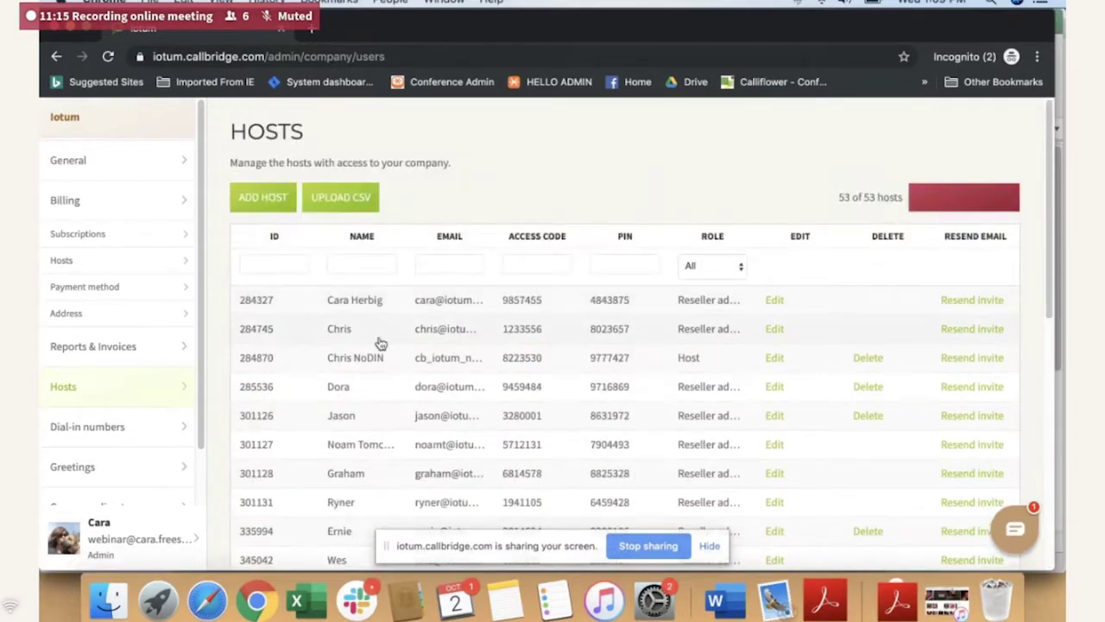
Step: Filter the hosts list by the name "test" to find the newly added host
click(368, 263)
text(test)
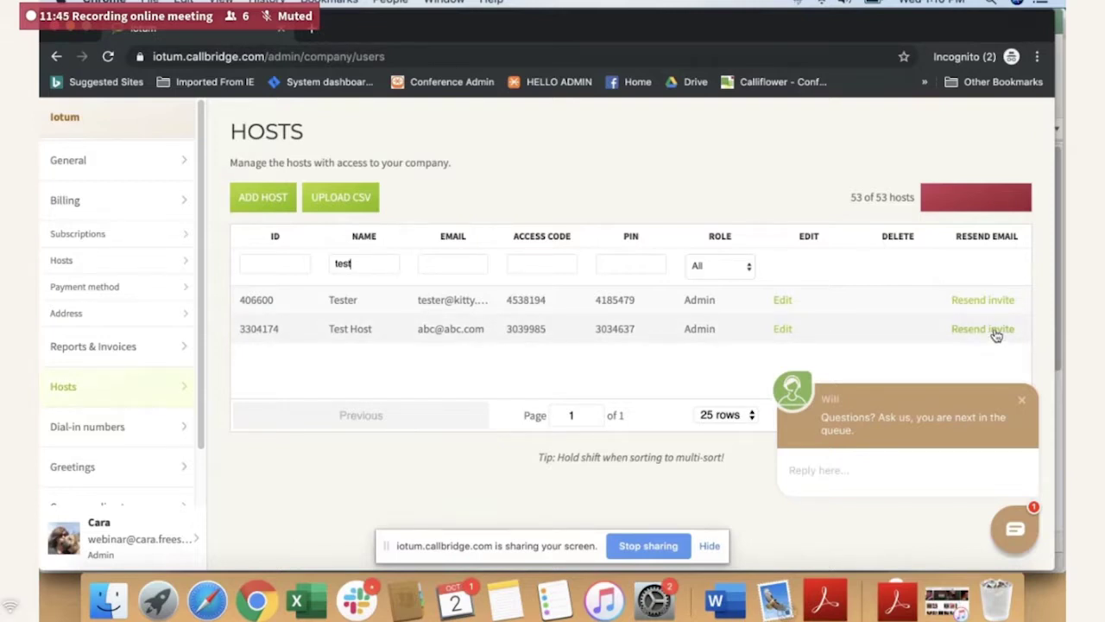
Step: Edit the Test Host entry to change its role from admin to Host, and save the change
click(782, 331)
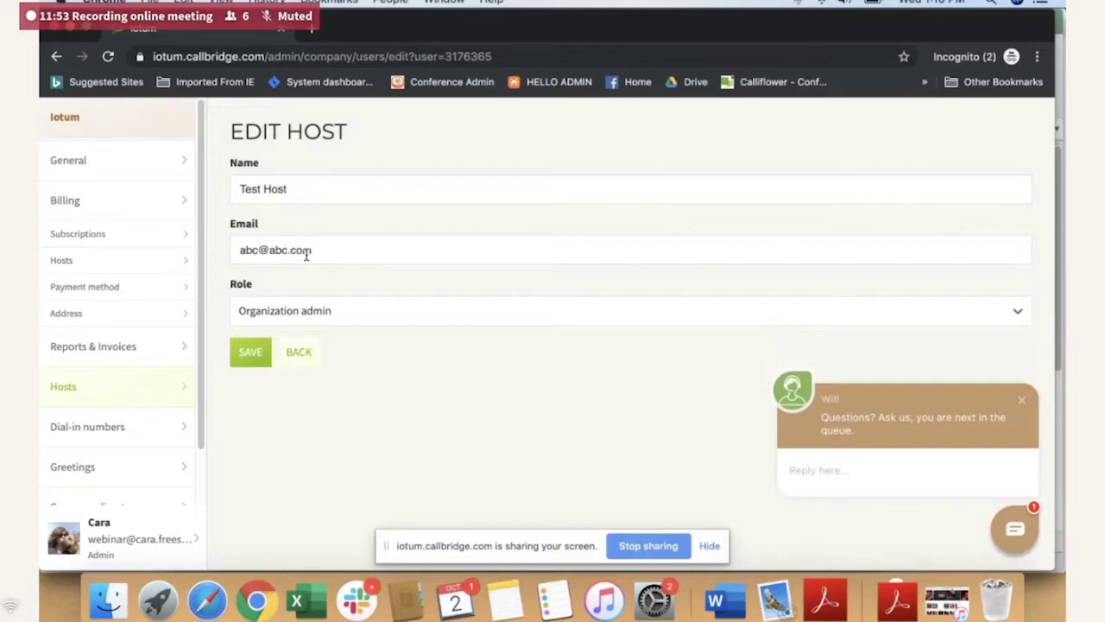
click(374, 317)
click(250, 347)
click(255, 354)
click(252, 353)
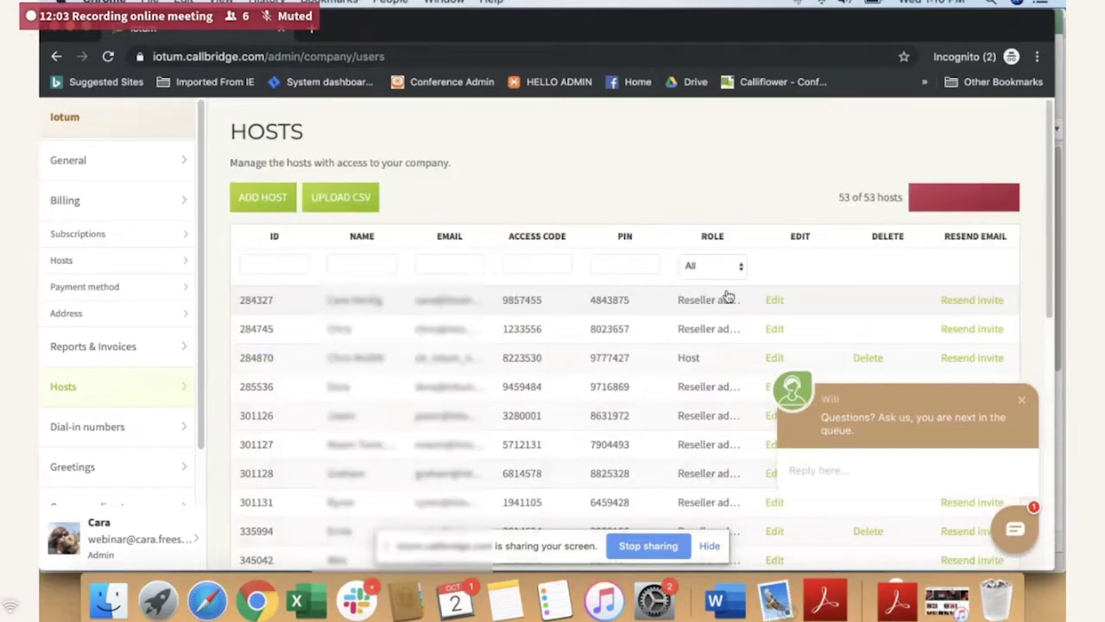
Step: Filter the hosts list by the name "test" again and dismiss the support chat message
click(384, 264)
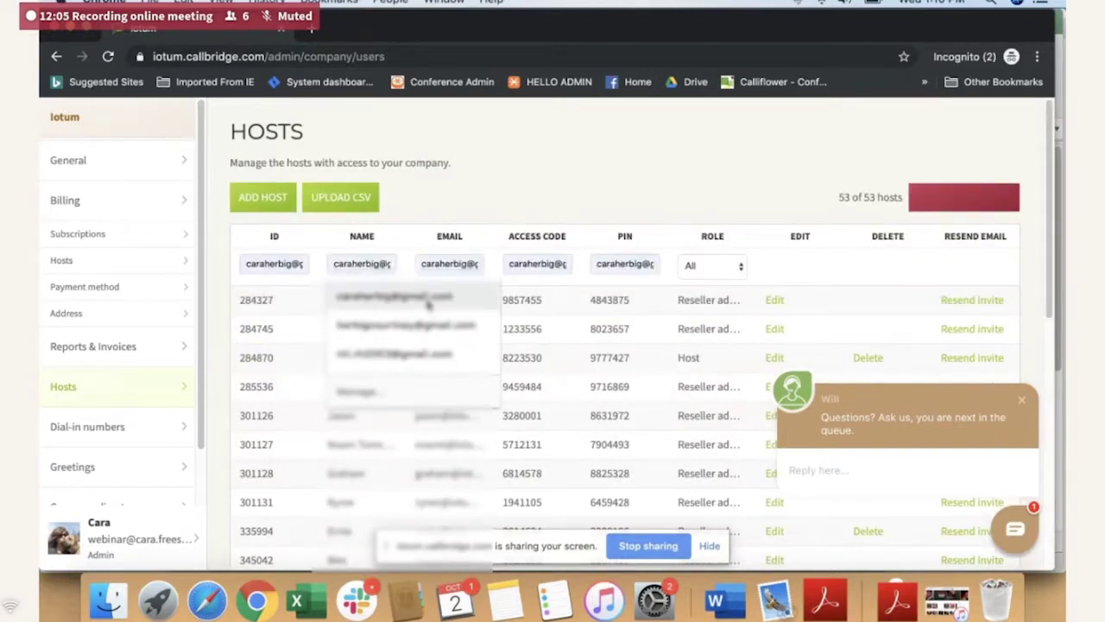
text(test)
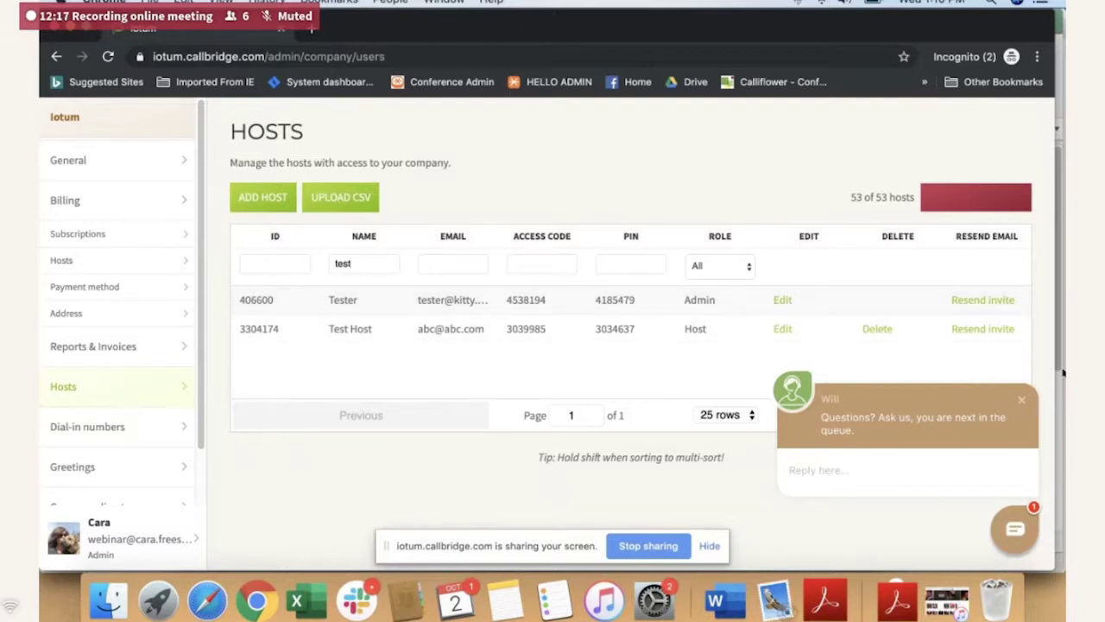
click(1021, 400)
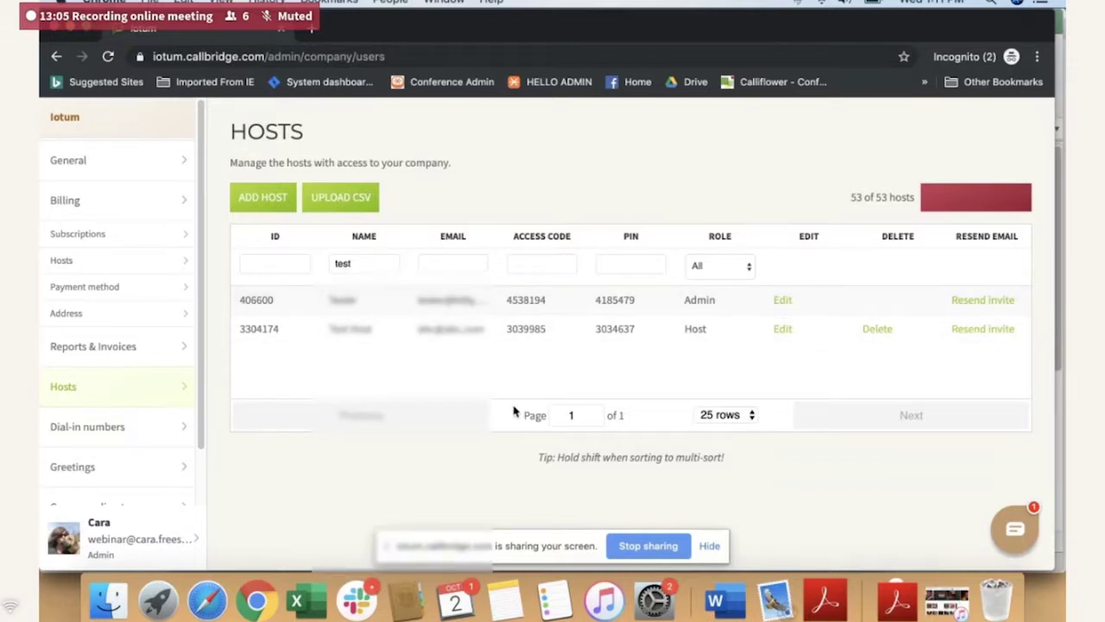
Step: Open the Company directory page with its contacts CSV upload, and switch to Excel
scroll(139, 415, down, 2)
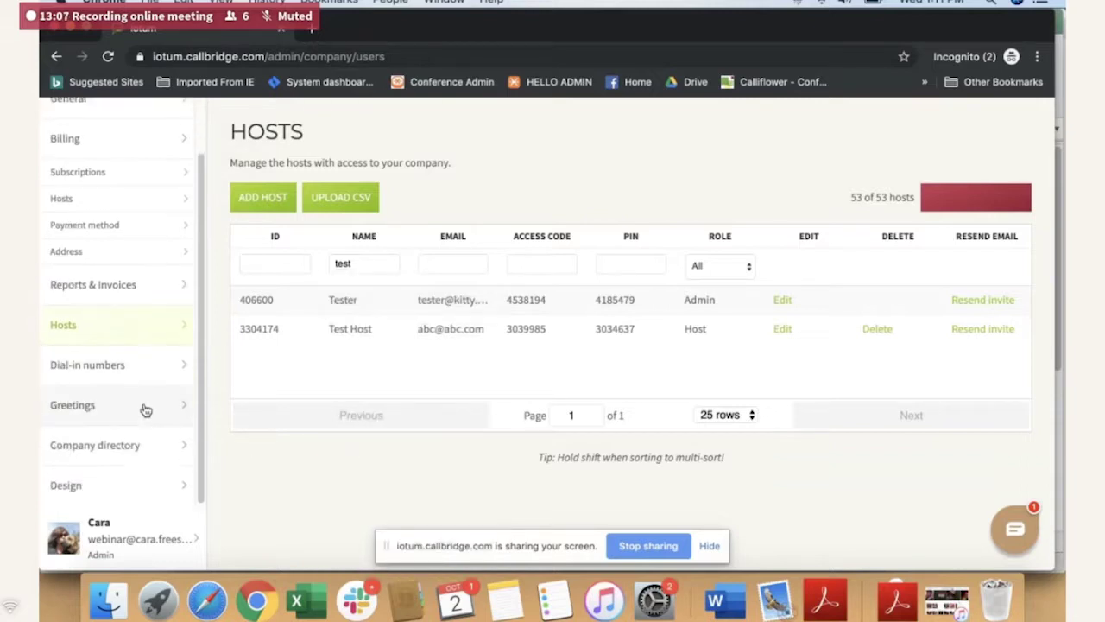
click(122, 452)
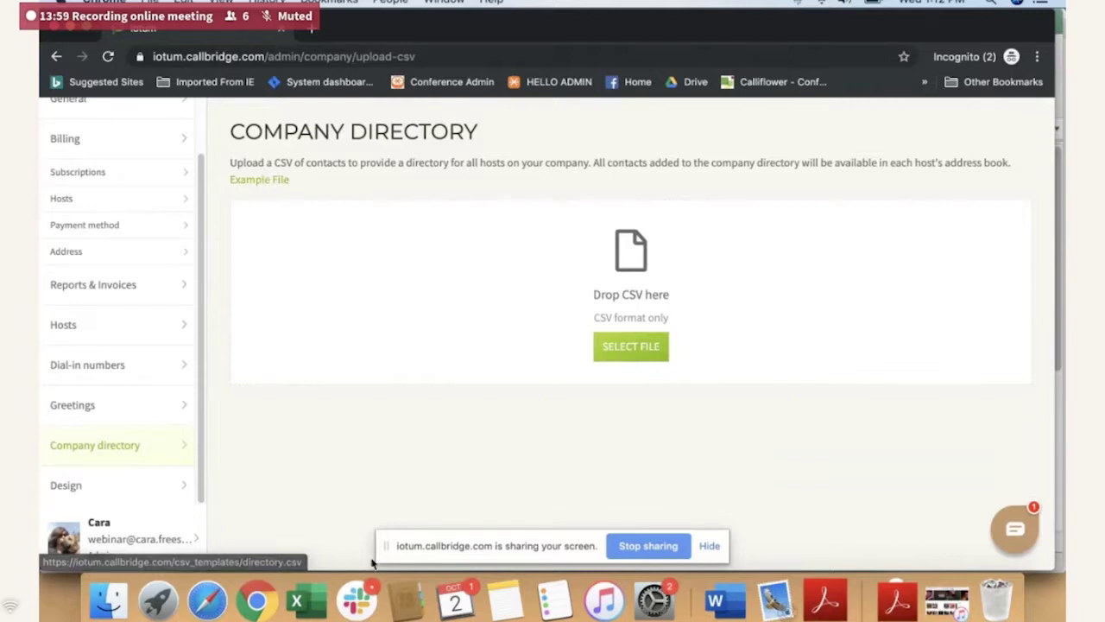
click(312, 603)
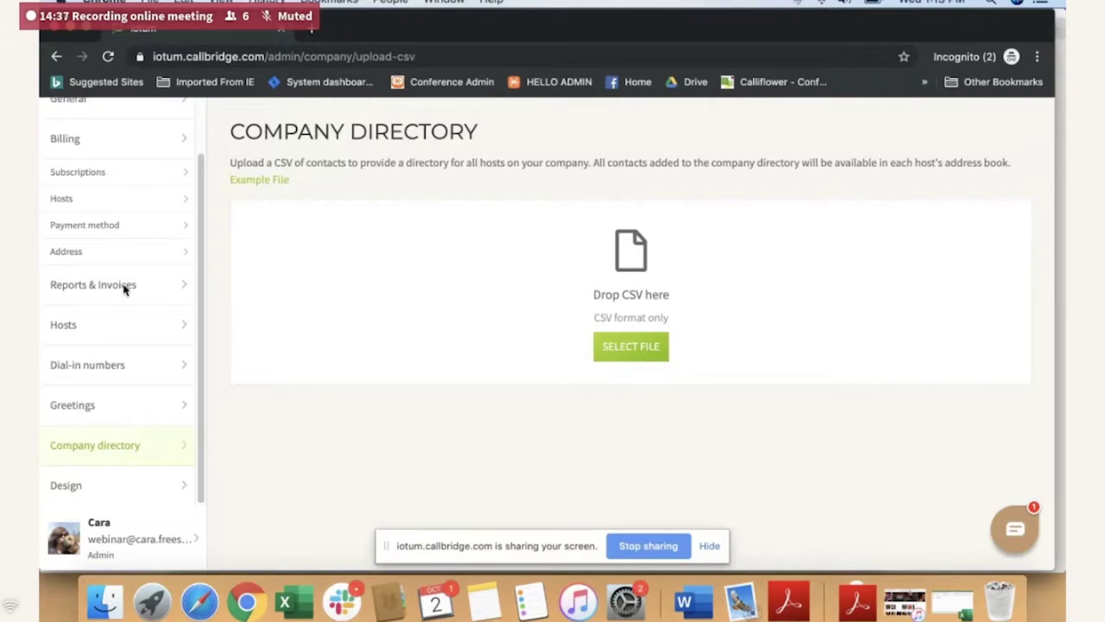
Step: Open the Invoices report, examine its columns, and review the details of the May 7, 2019 invoice with $592.74 in charges
click(185, 291)
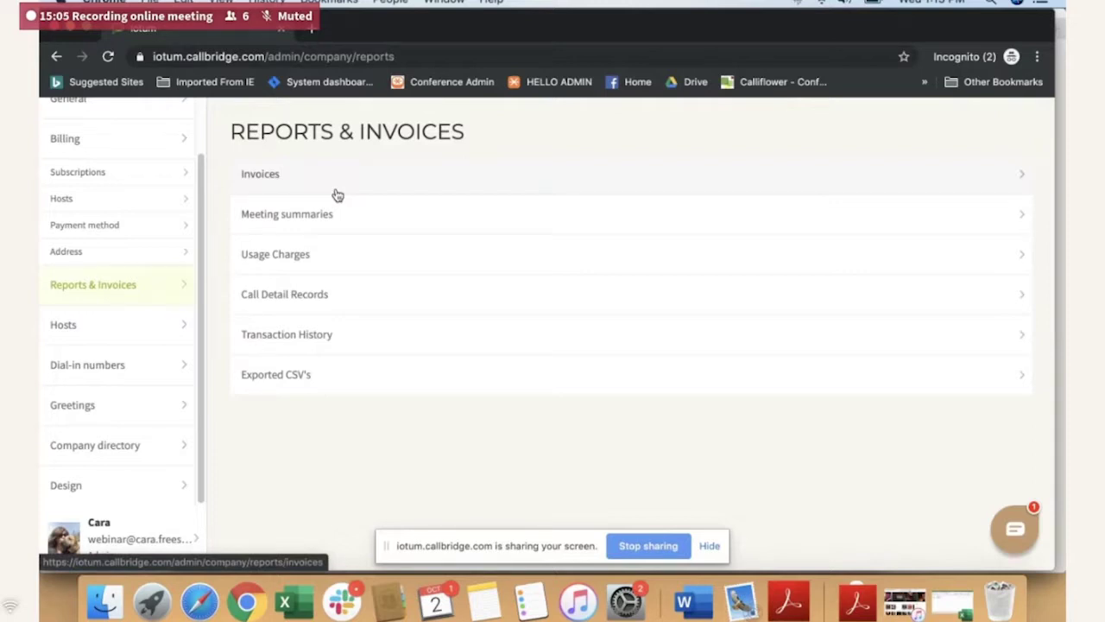
click(286, 175)
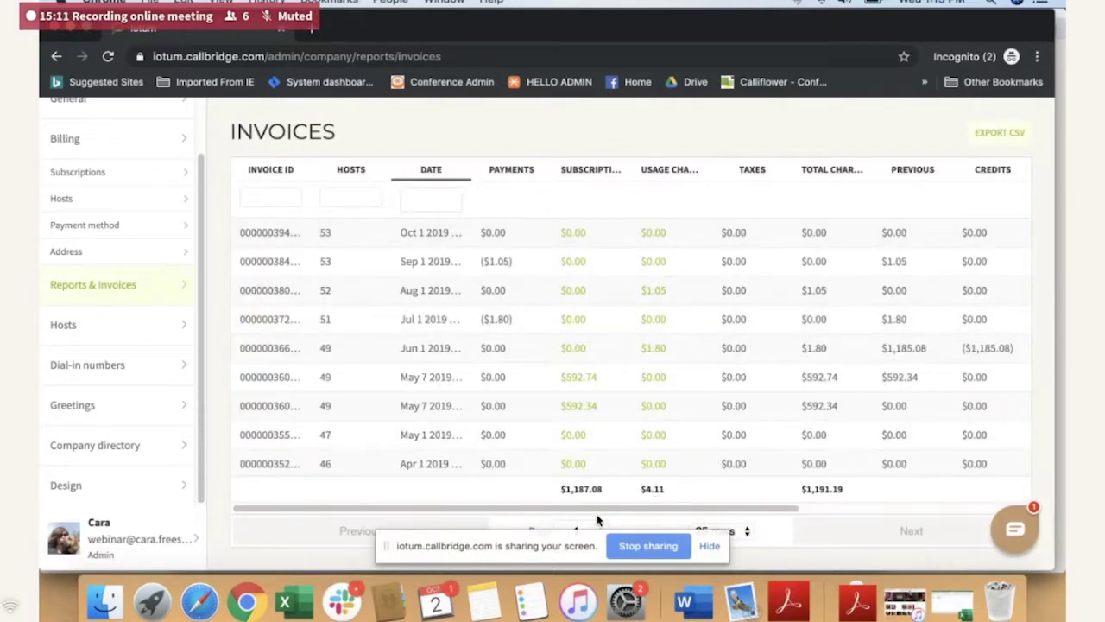
drag(596, 512, 657, 516)
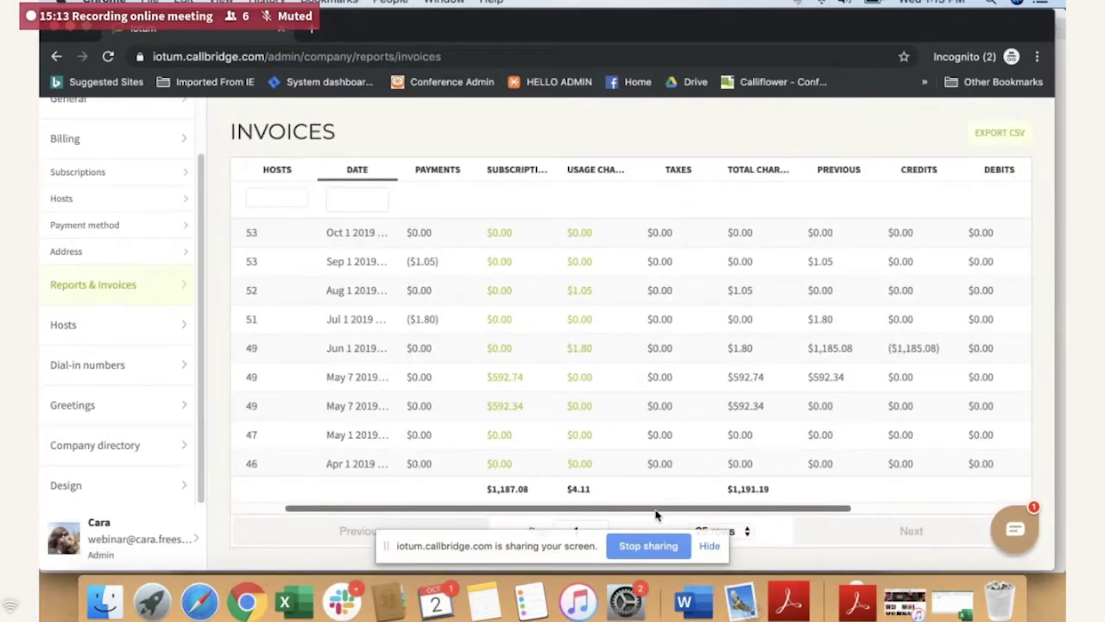
drag(656, 515, 855, 515)
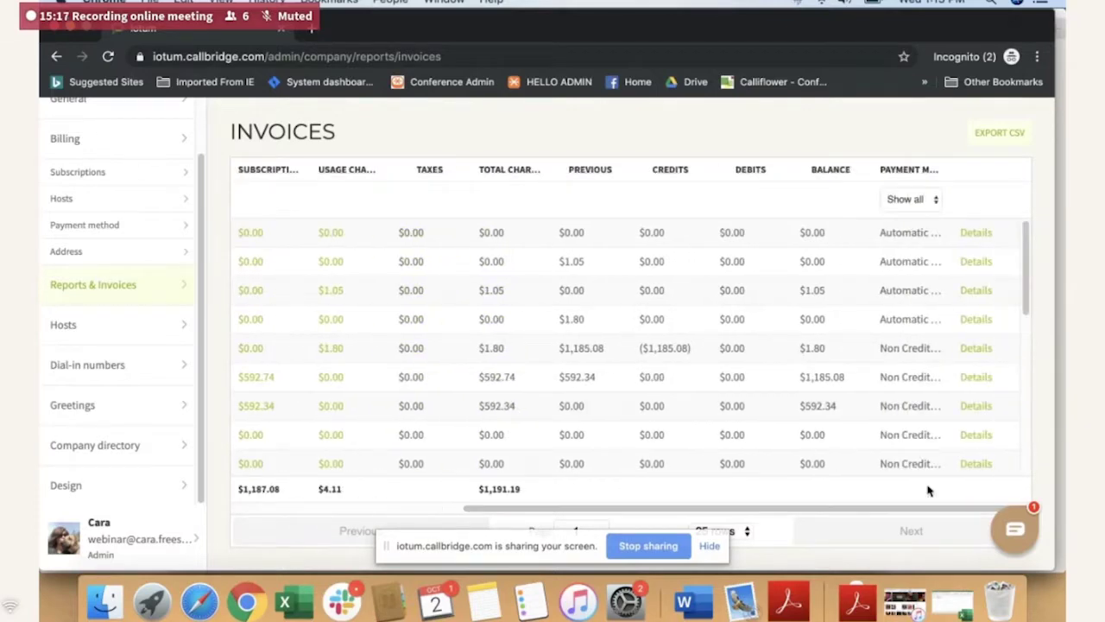
click(977, 377)
scroll(509, 315, down, 2)
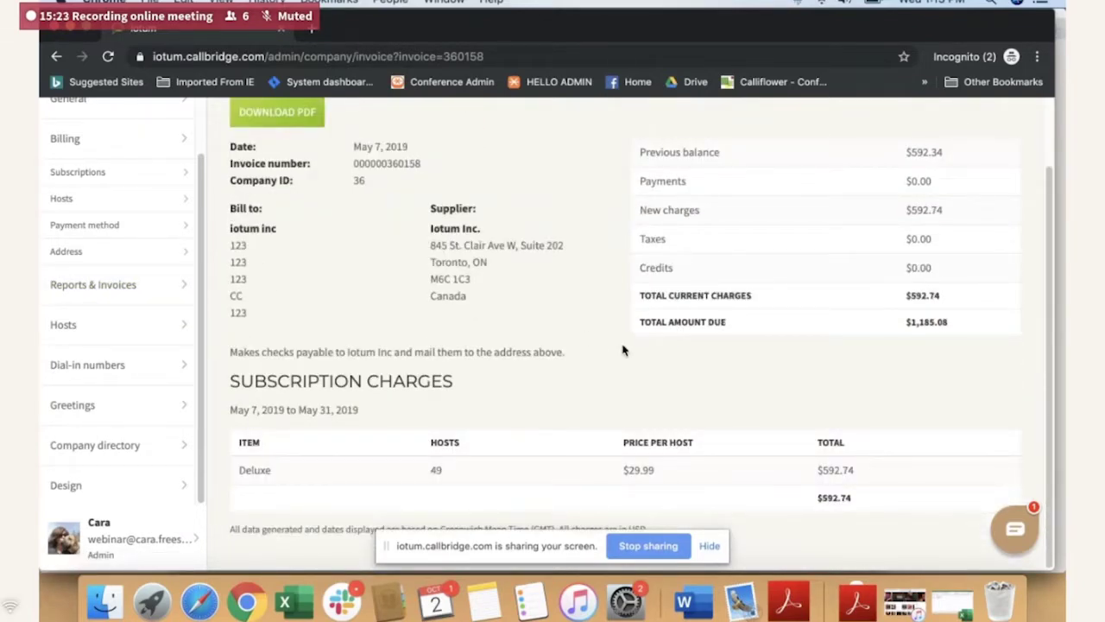
scroll(844, 344, up, 2)
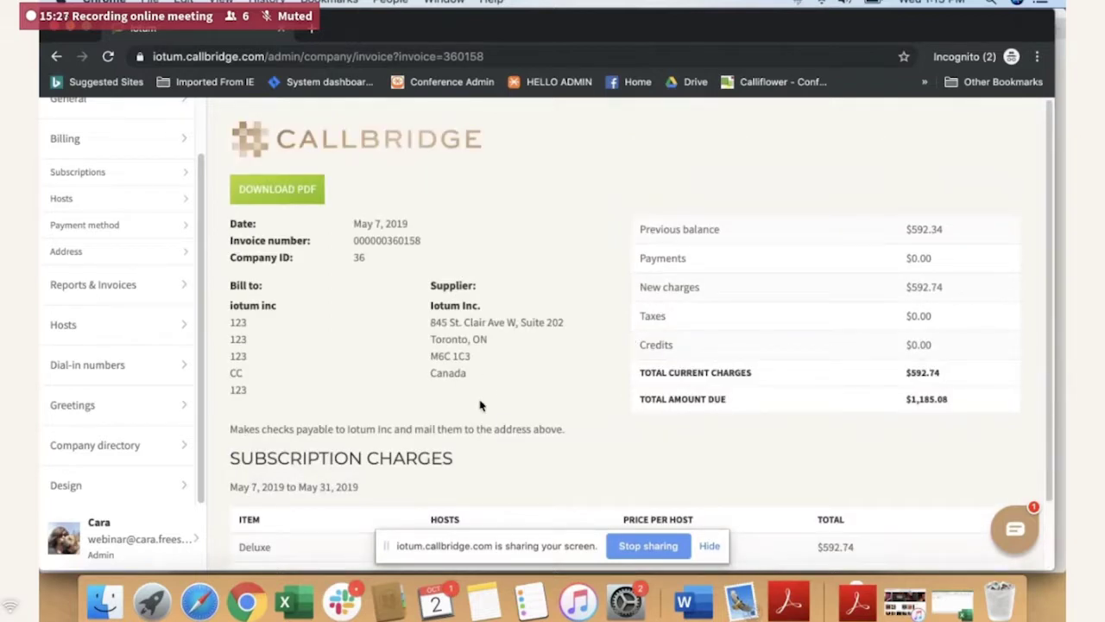
Step: Open the Meeting summaries report, widen the conference subject column, and examine the columns through to the charges
click(124, 286)
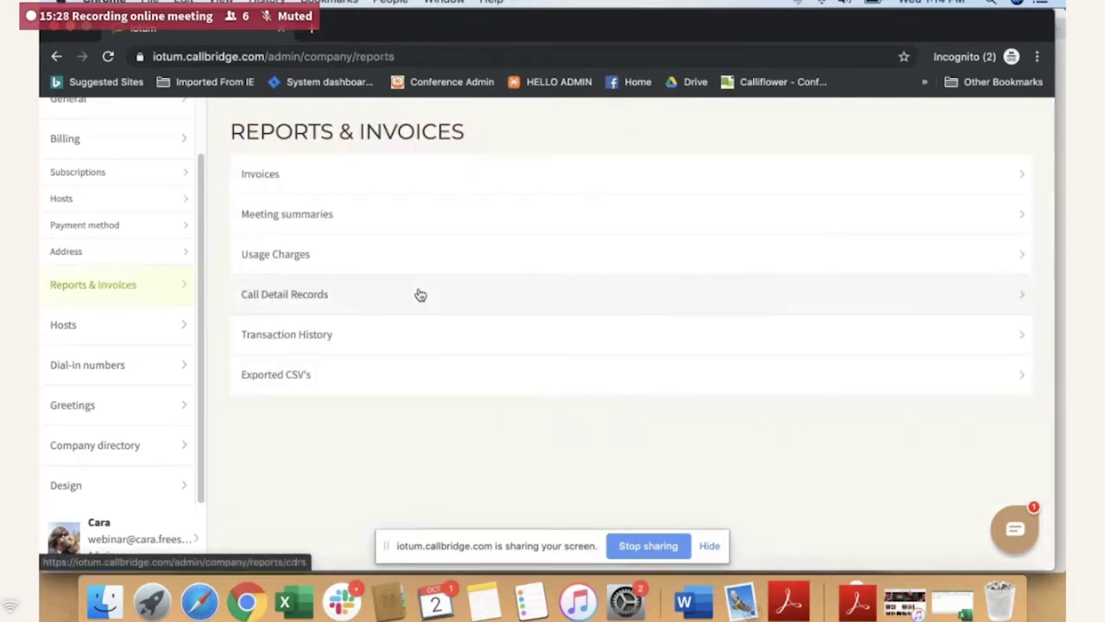
click(281, 216)
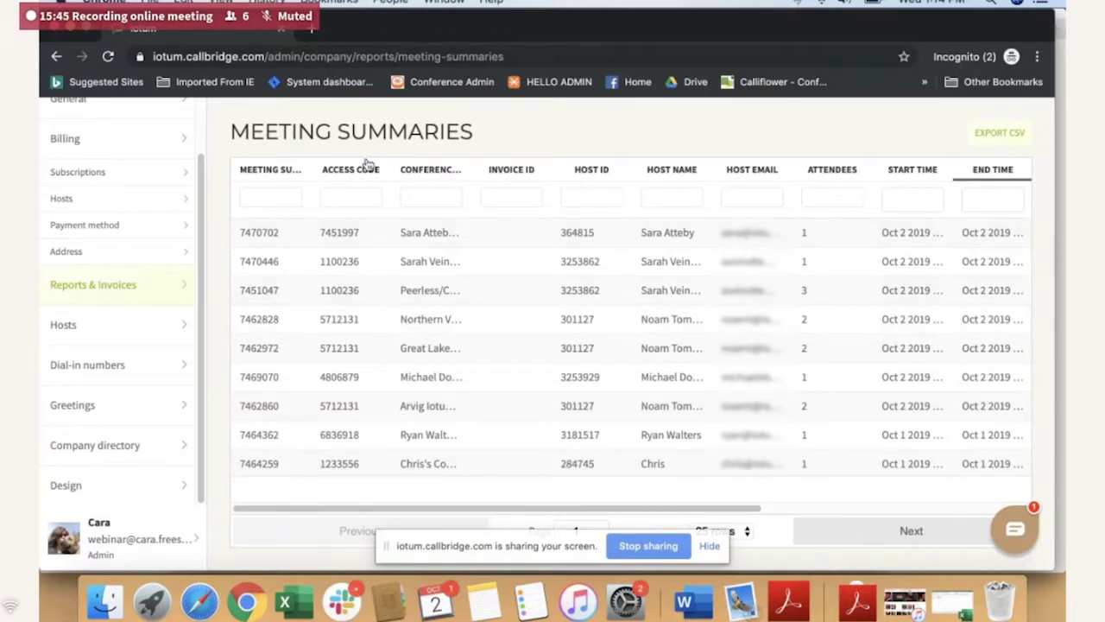
drag(467, 163, 575, 250)
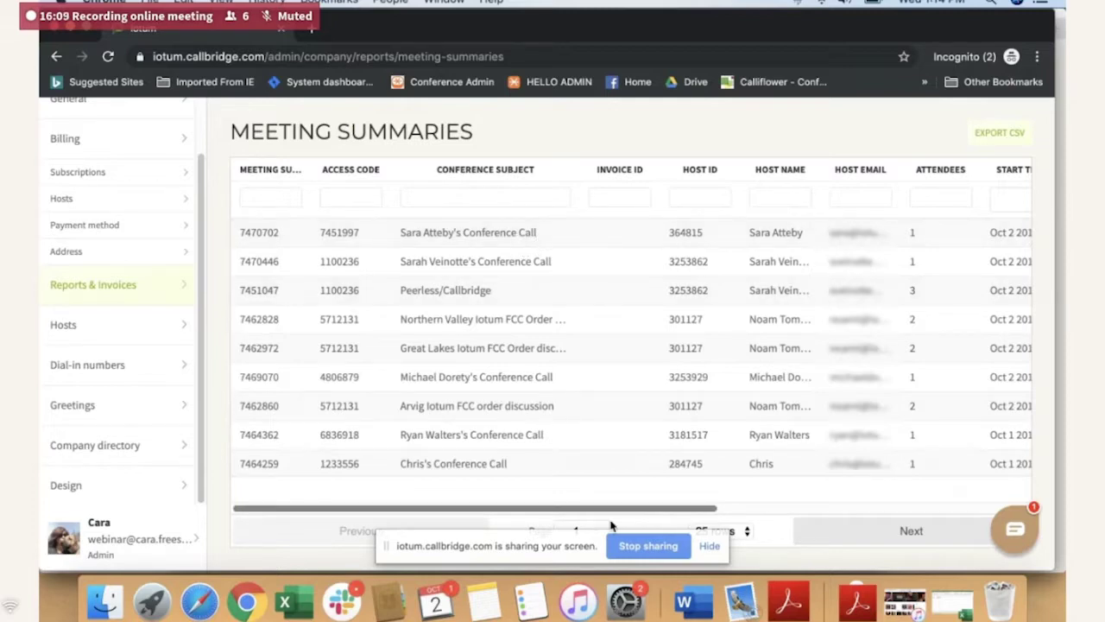
drag(628, 509, 736, 510)
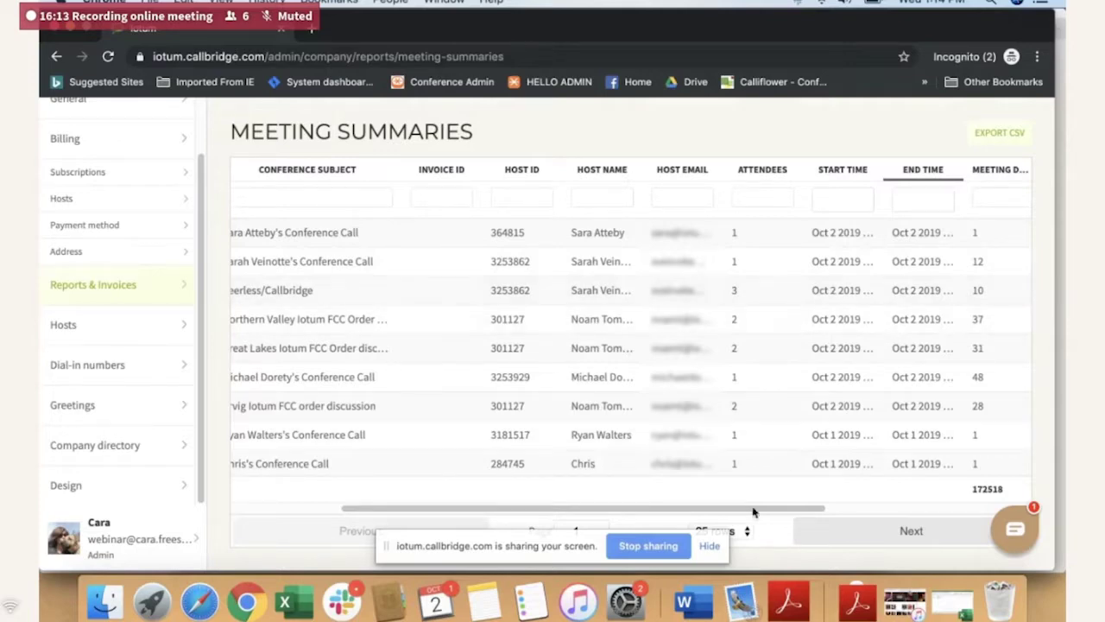
drag(760, 509, 936, 511)
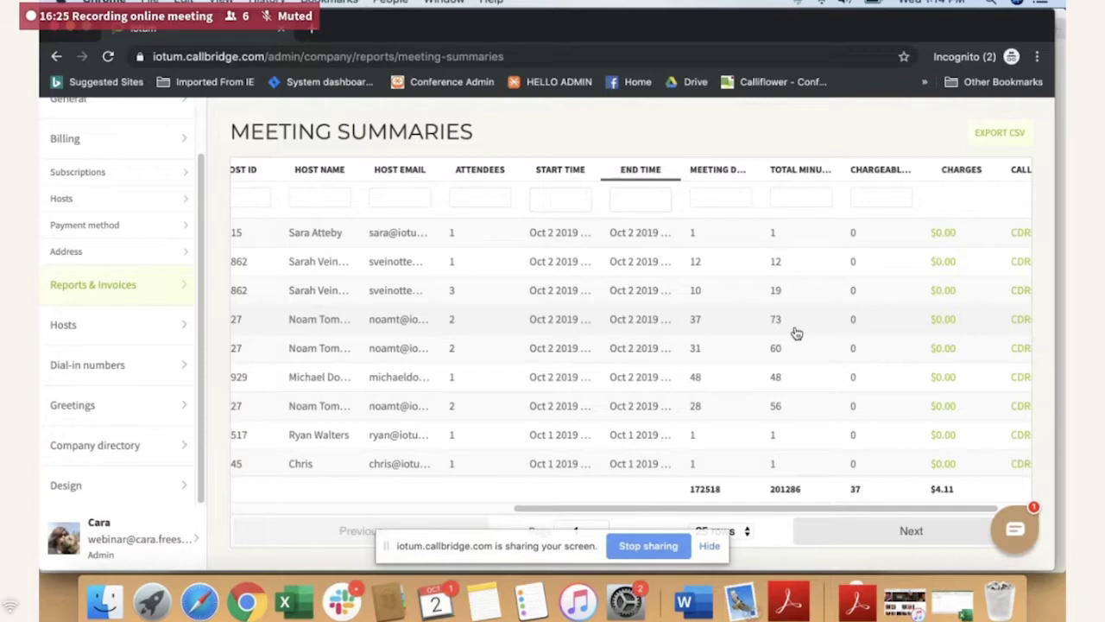
Step: Examine the minutes and charges across the meeting summaries, and open the call detail records of the 48-minute meeting
scroll(749, 347, down, 2)
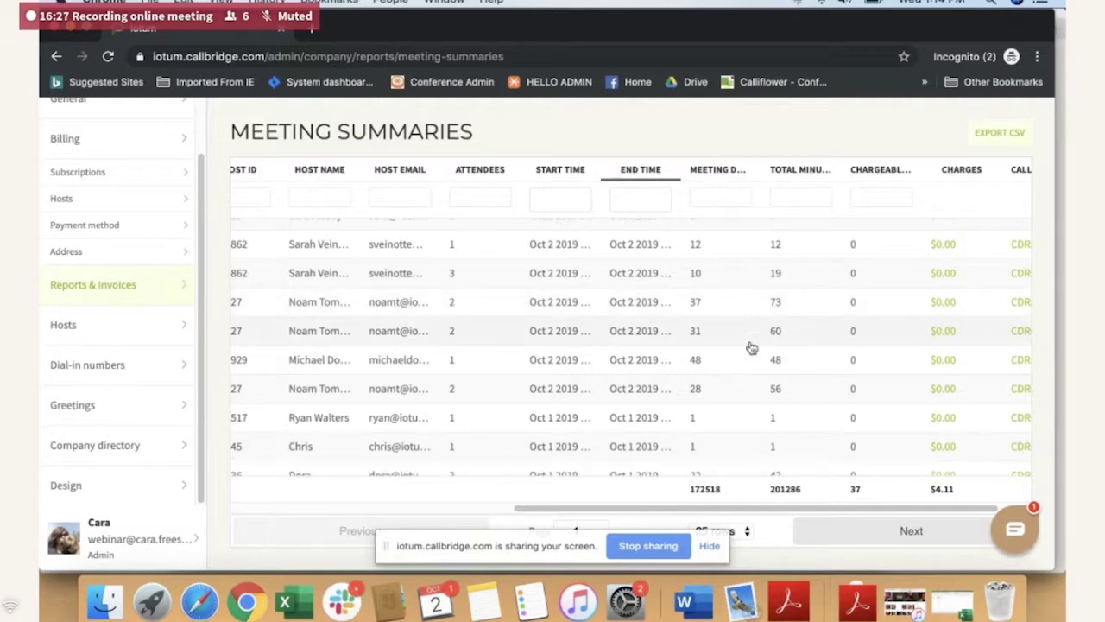
scroll(751, 347, down, 3)
scroll(751, 347, down, 1)
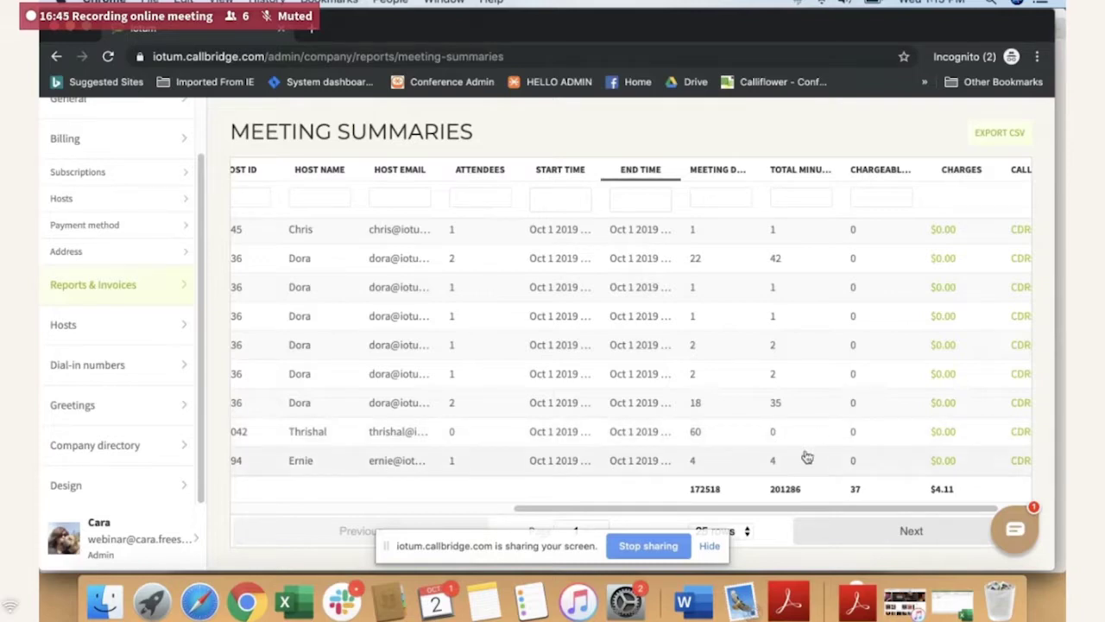
drag(759, 511, 831, 529)
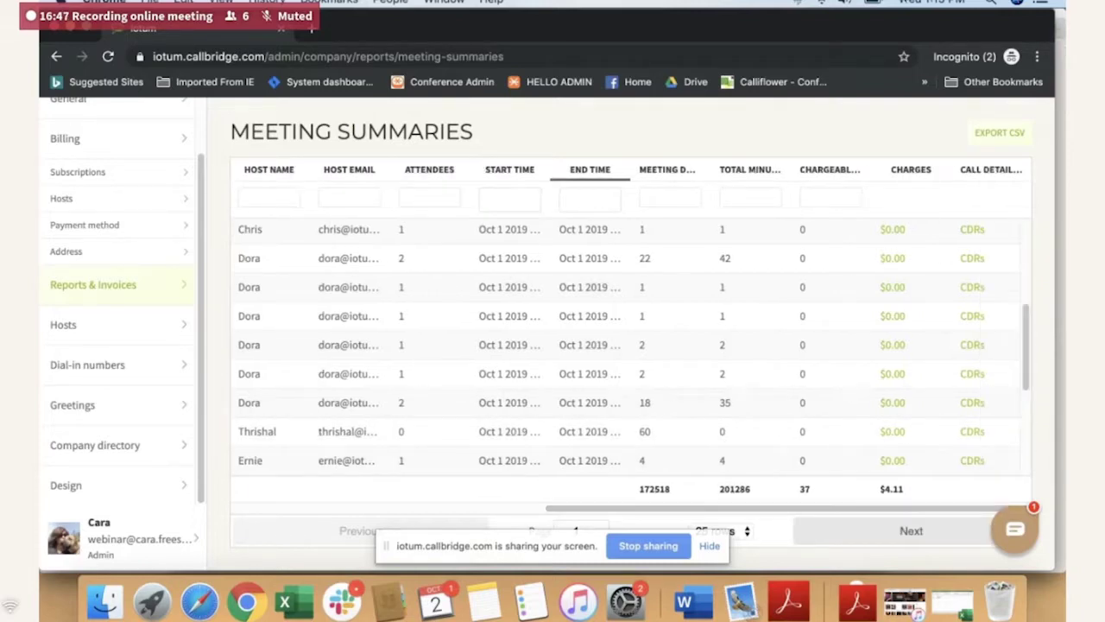
scroll(807, 254, down, 4)
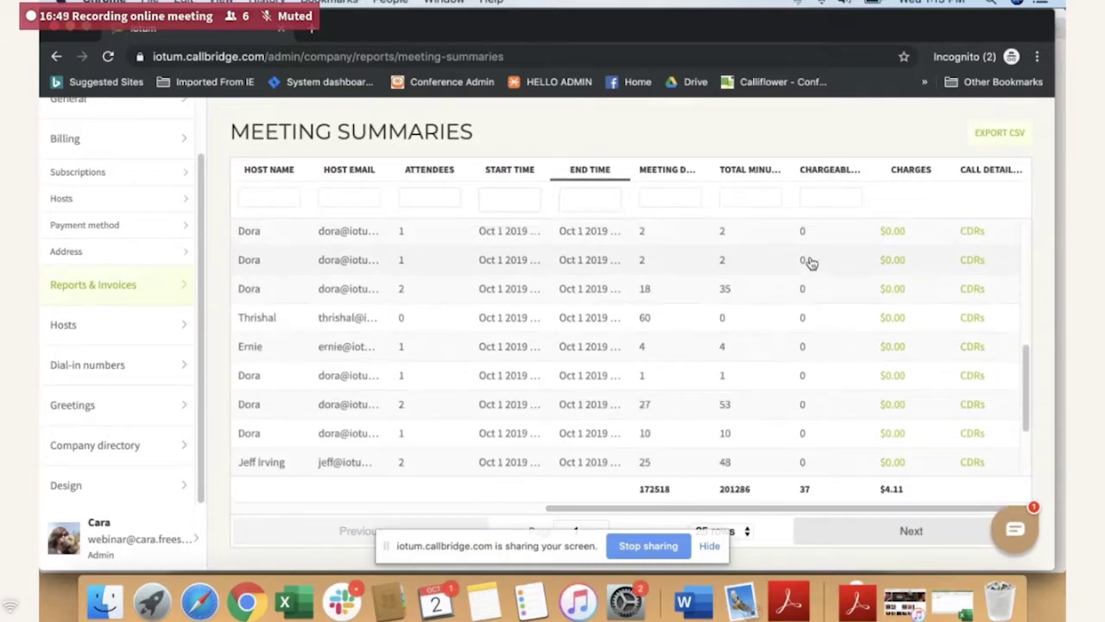
scroll(812, 264, up, 8)
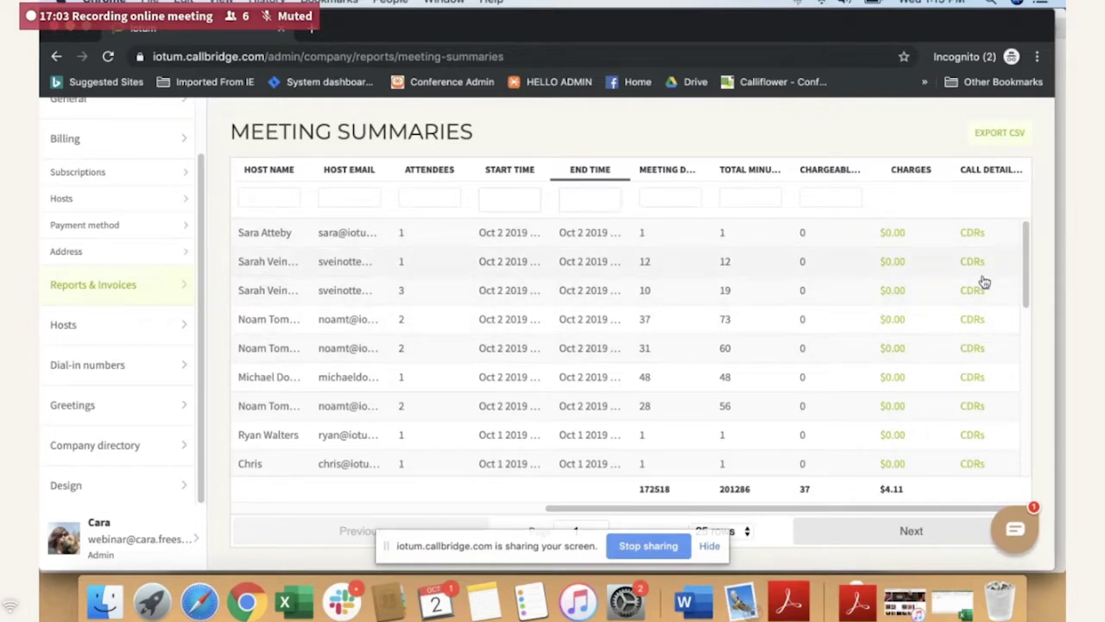
click(973, 379)
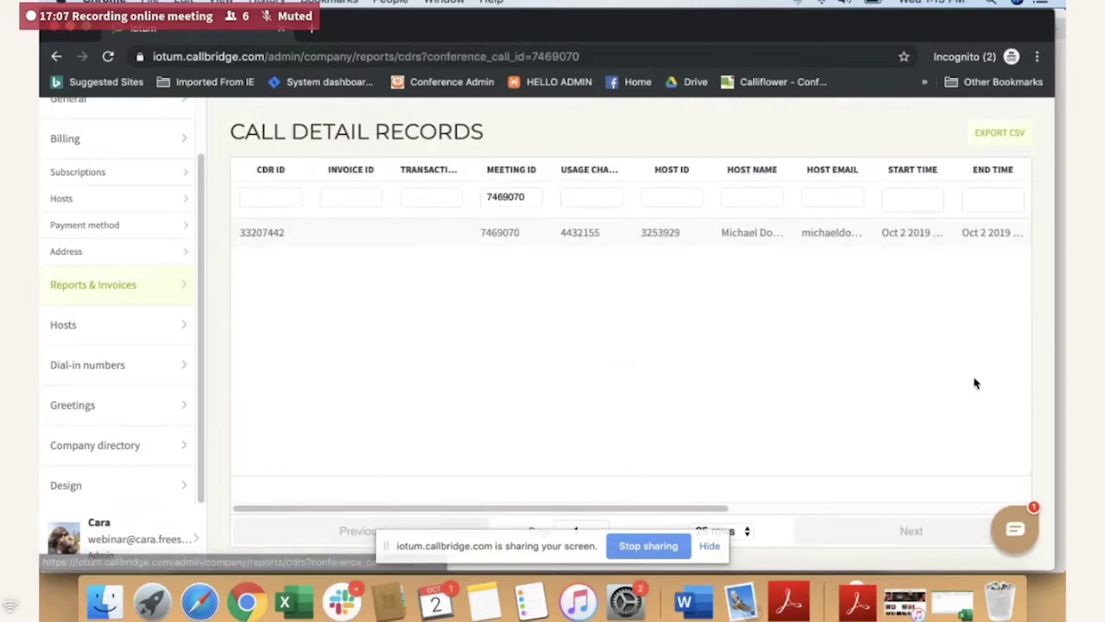
drag(675, 512, 614, 452)
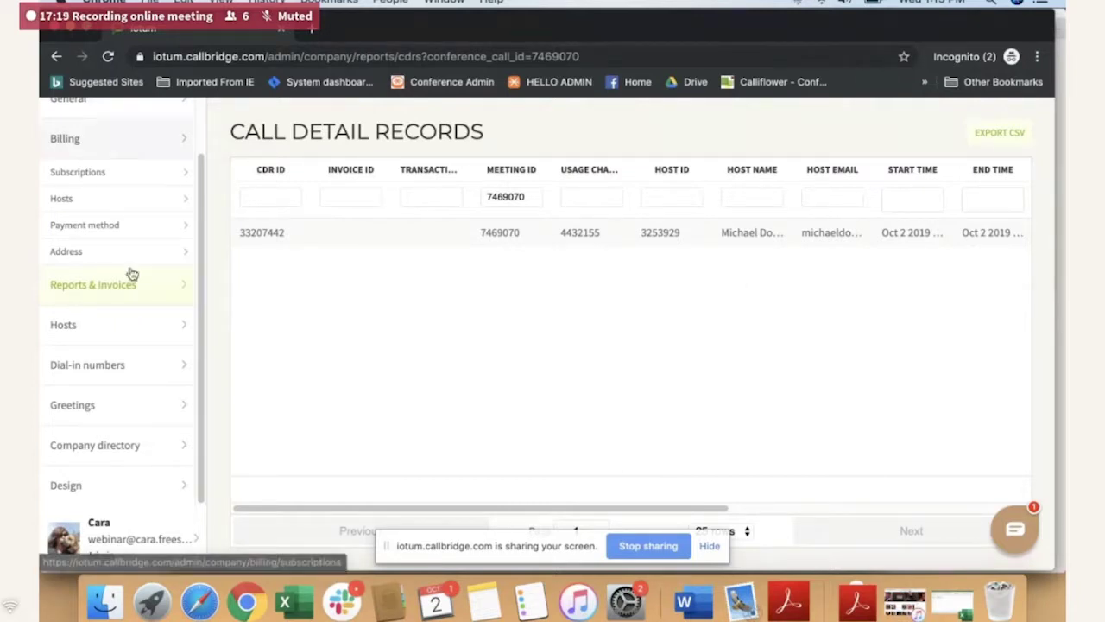
Step: Open the full Call Detail Records report, widen the attendee name and From columns, and examine the attendee and minutes data
click(142, 293)
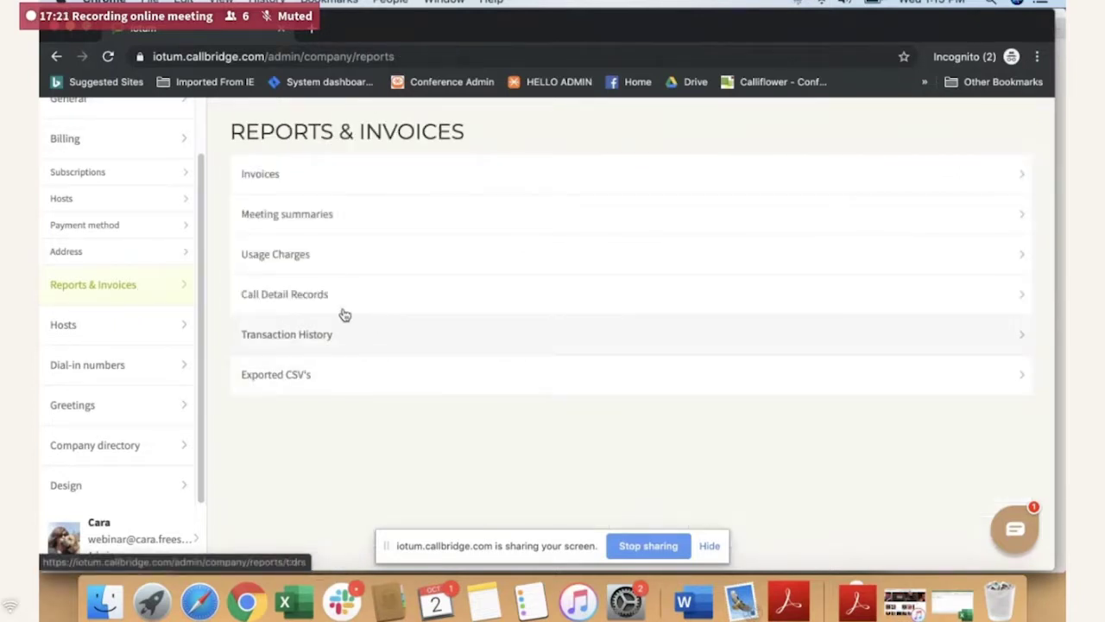
click(295, 296)
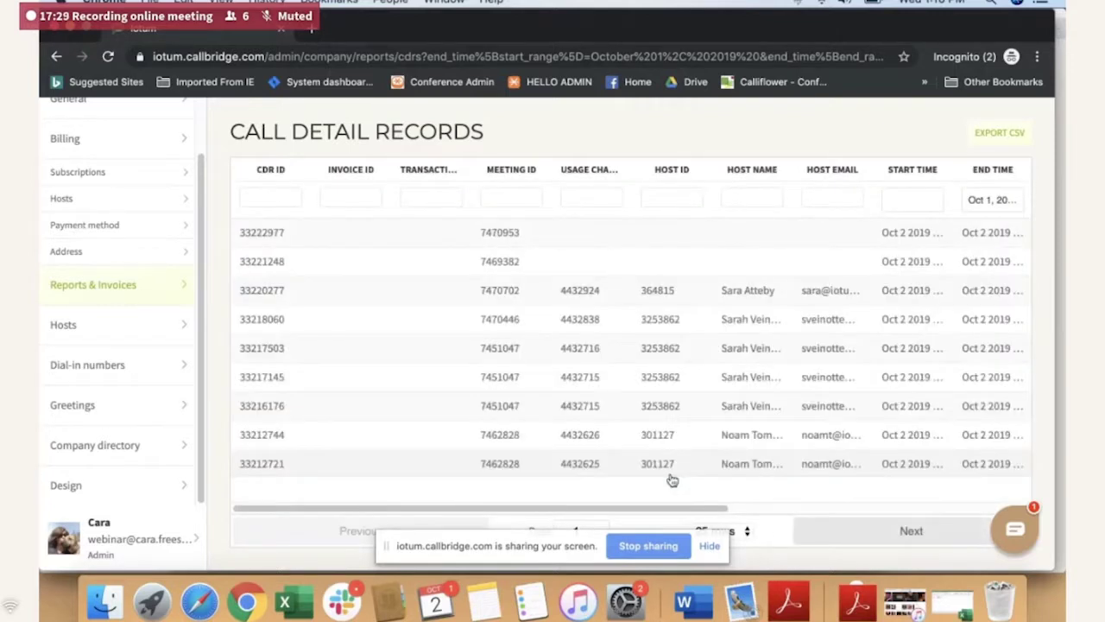
drag(681, 507, 998, 487)
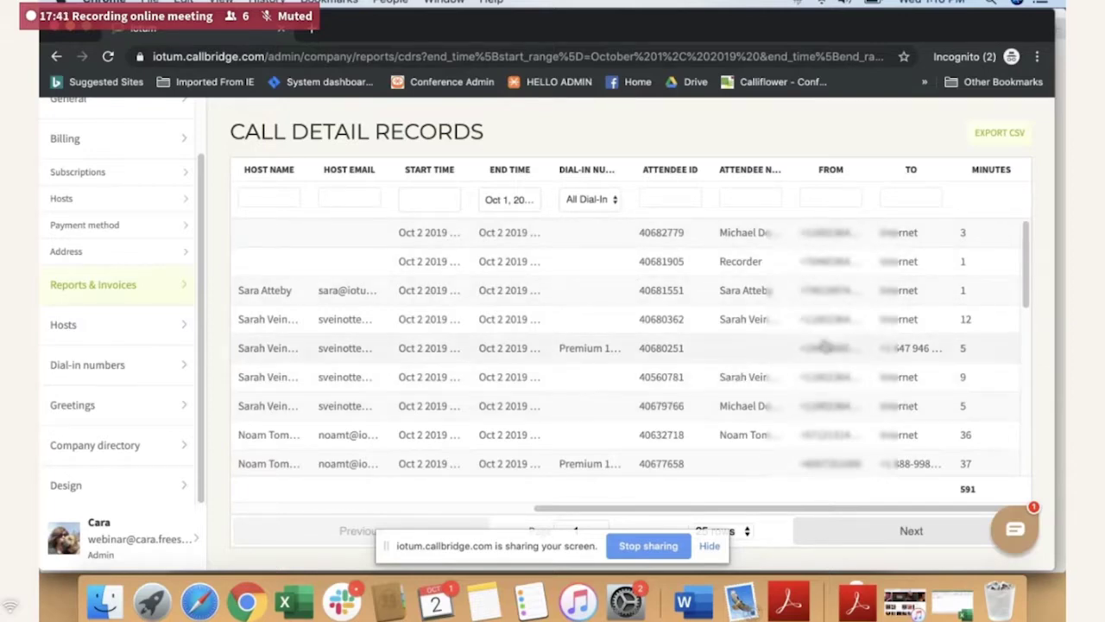
drag(794, 161, 825, 167)
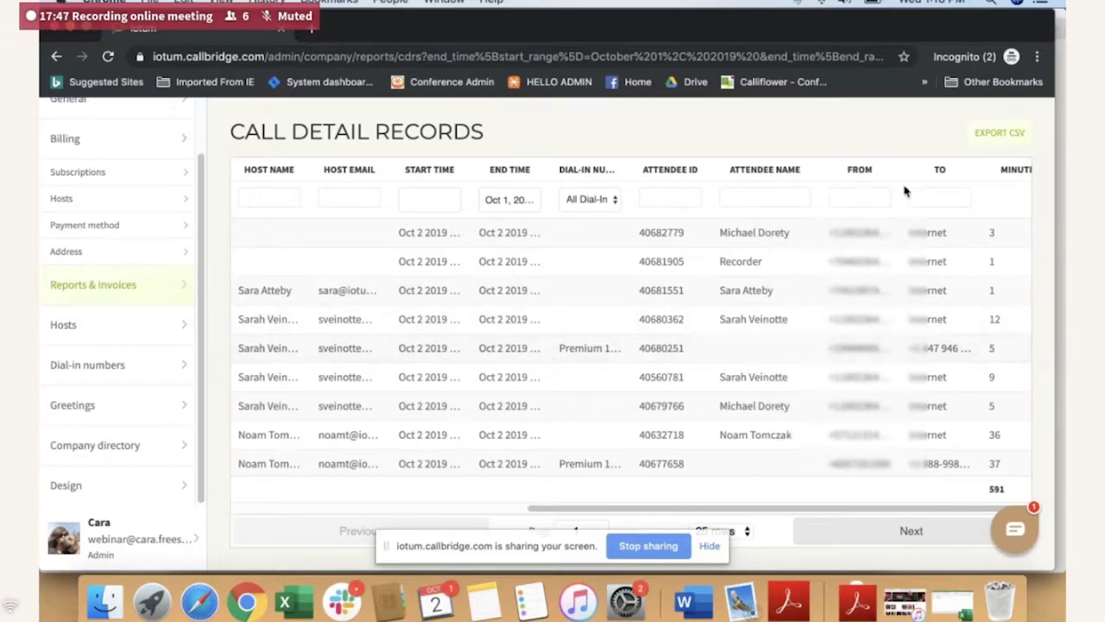
drag(896, 172, 950, 173)
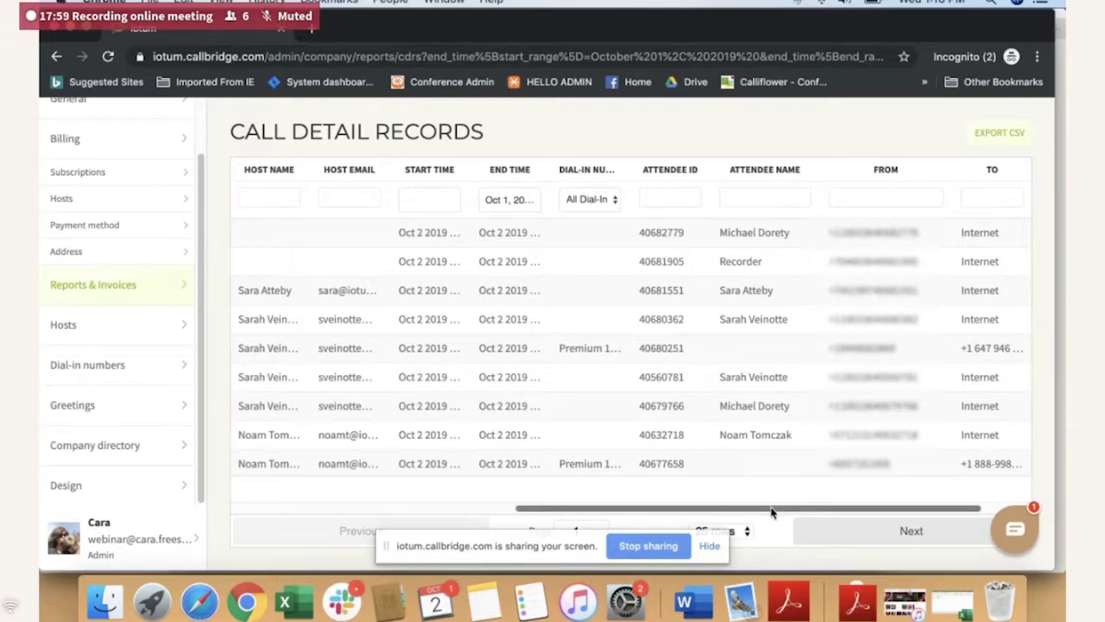
drag(772, 510, 833, 510)
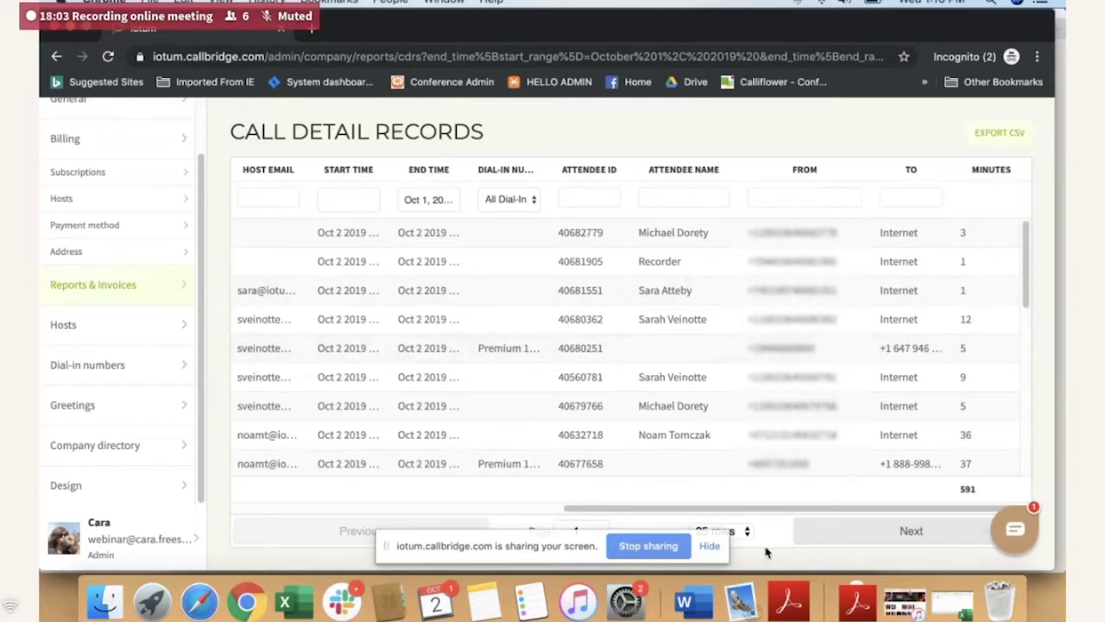
drag(775, 517, 432, 488)
Step: Open the Usage Charges report, filter it to the UK Toll-free dial-in group, and examine the hosts and minutes
click(63, 286)
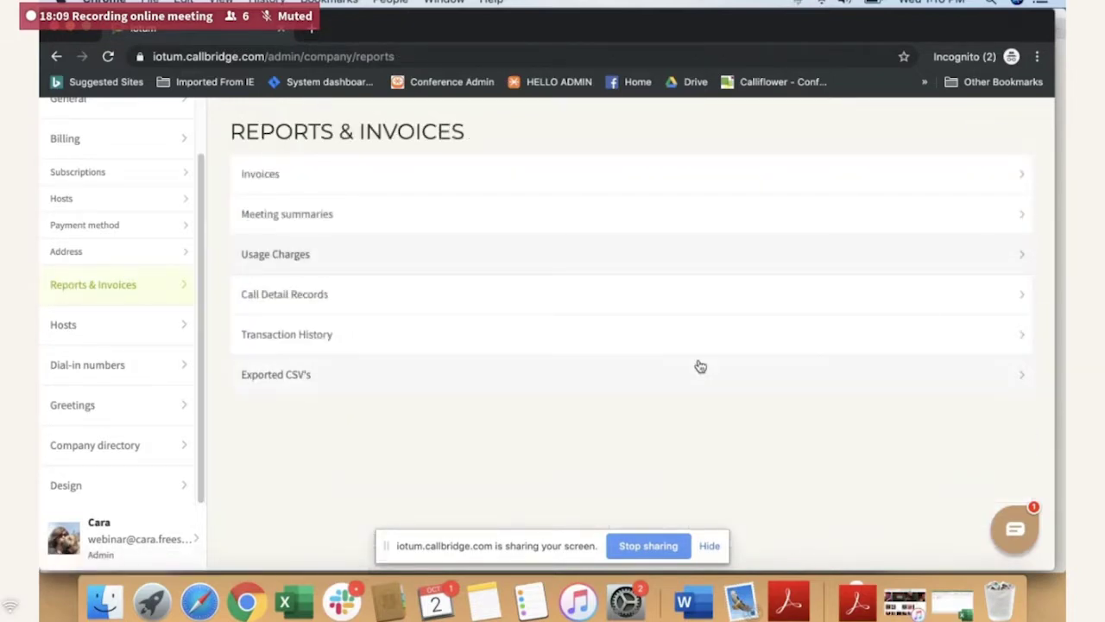
click(335, 264)
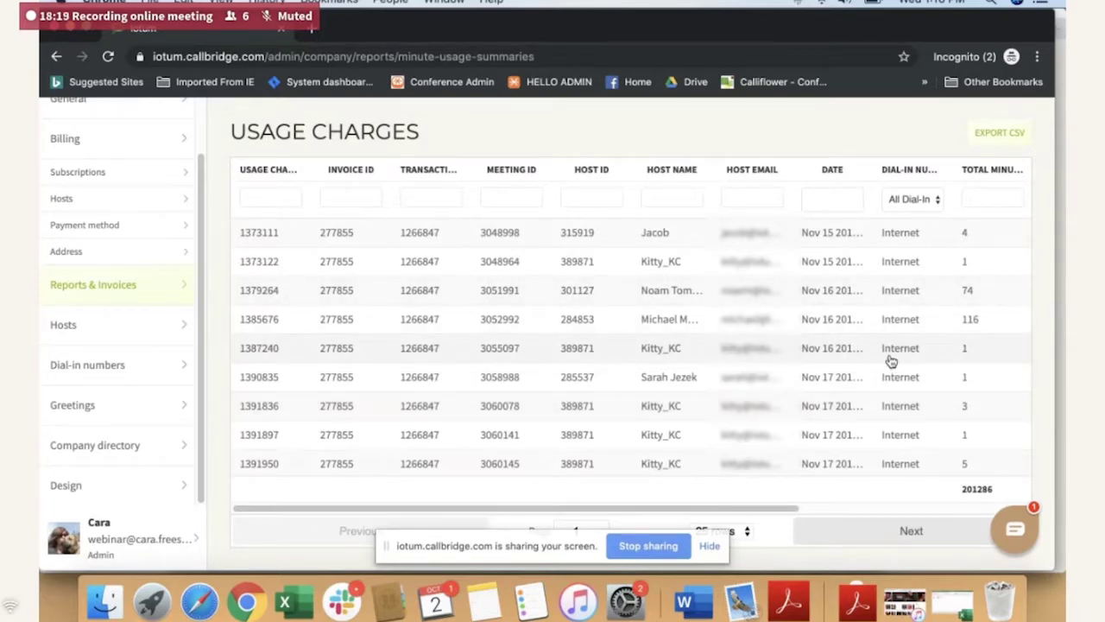
click(915, 200)
scroll(932, 363, down, 5)
scroll(948, 496, down, 2)
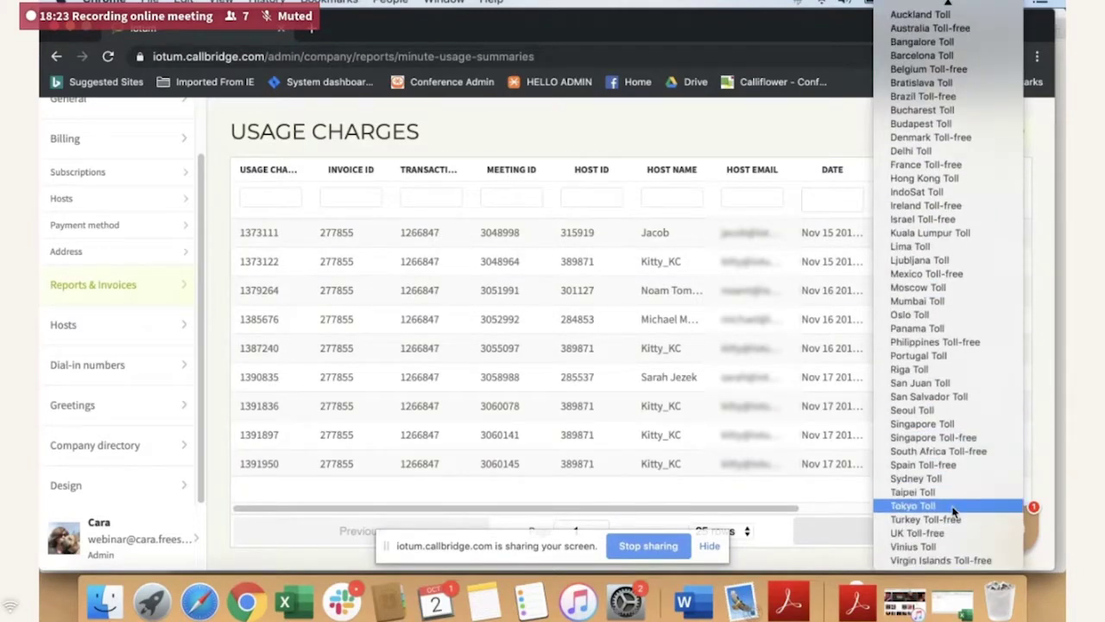
click(947, 533)
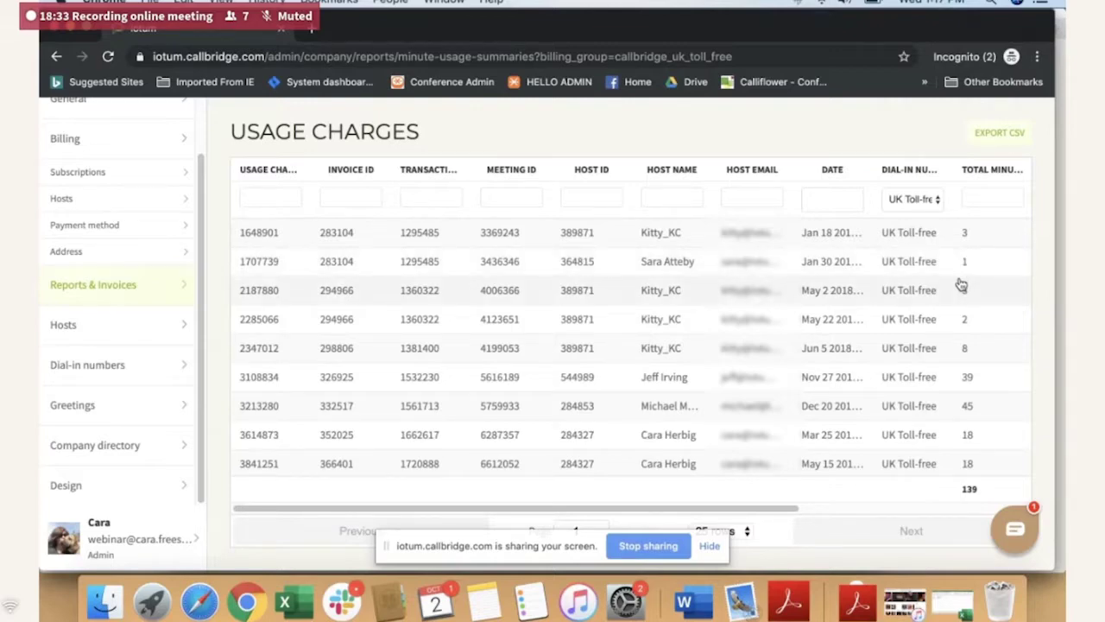
scroll(961, 285, down, 2)
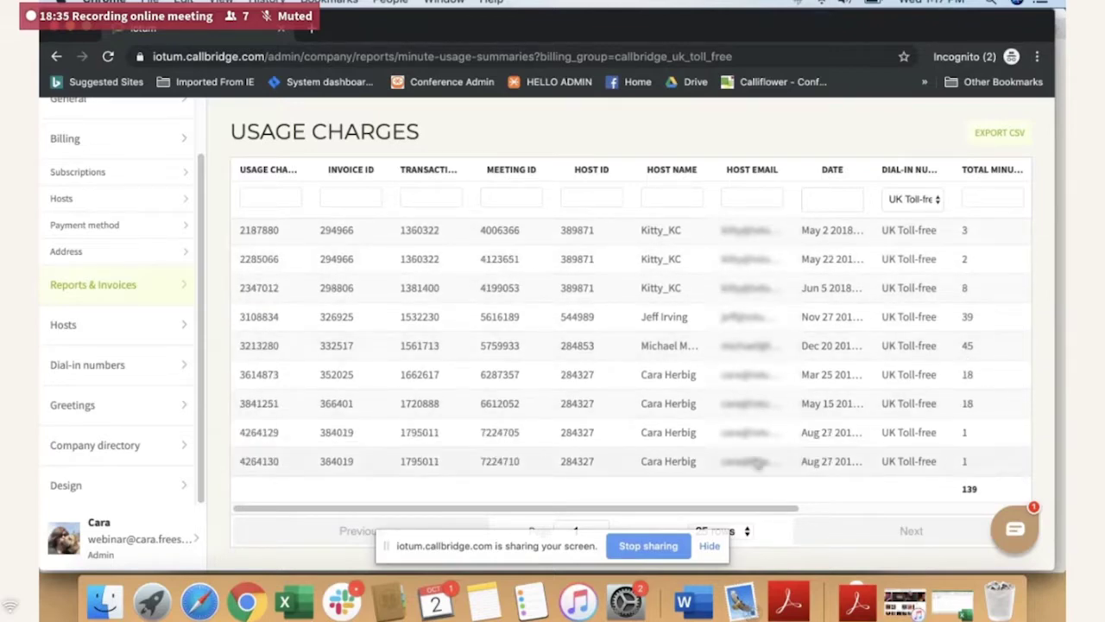
scroll(782, 432, up, 2)
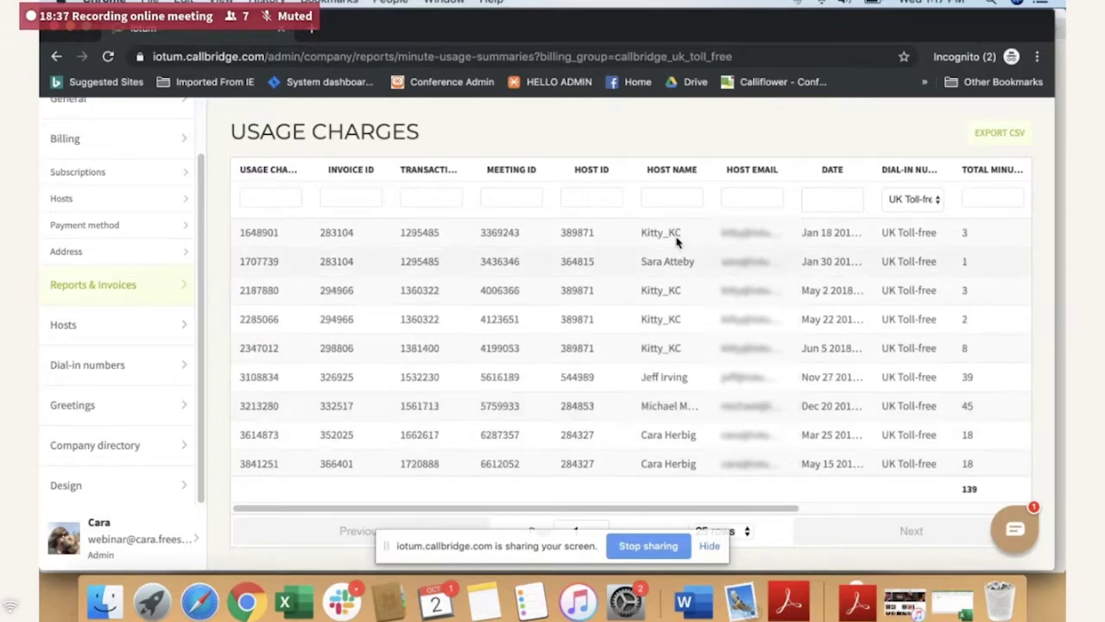
Step: Open the Transaction History report and examine its columns through to the amounts and detail links
click(128, 293)
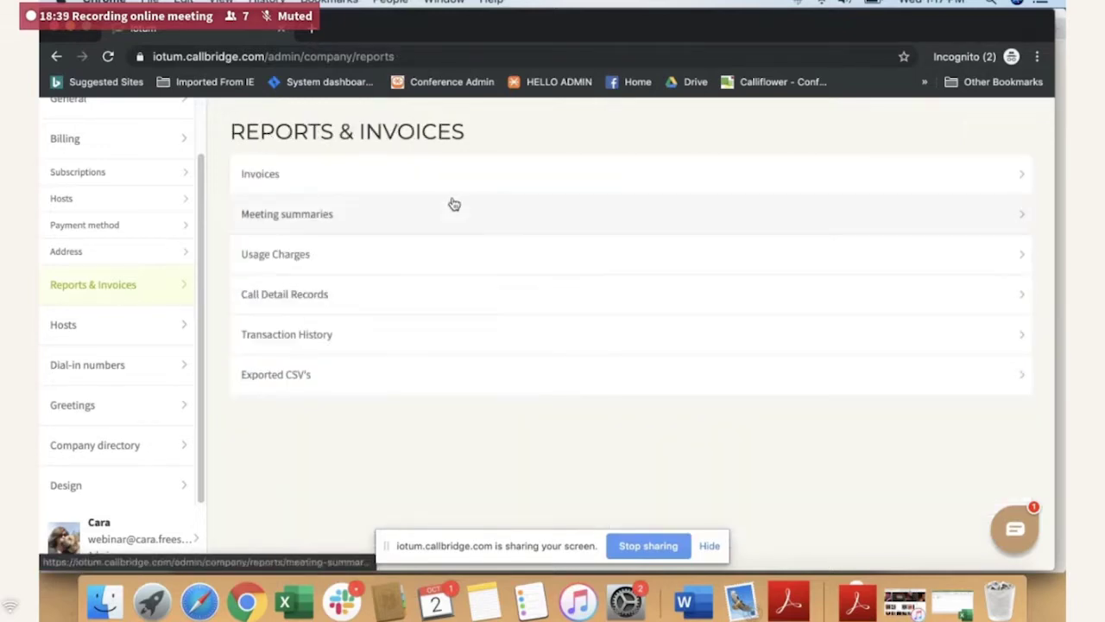
click(303, 338)
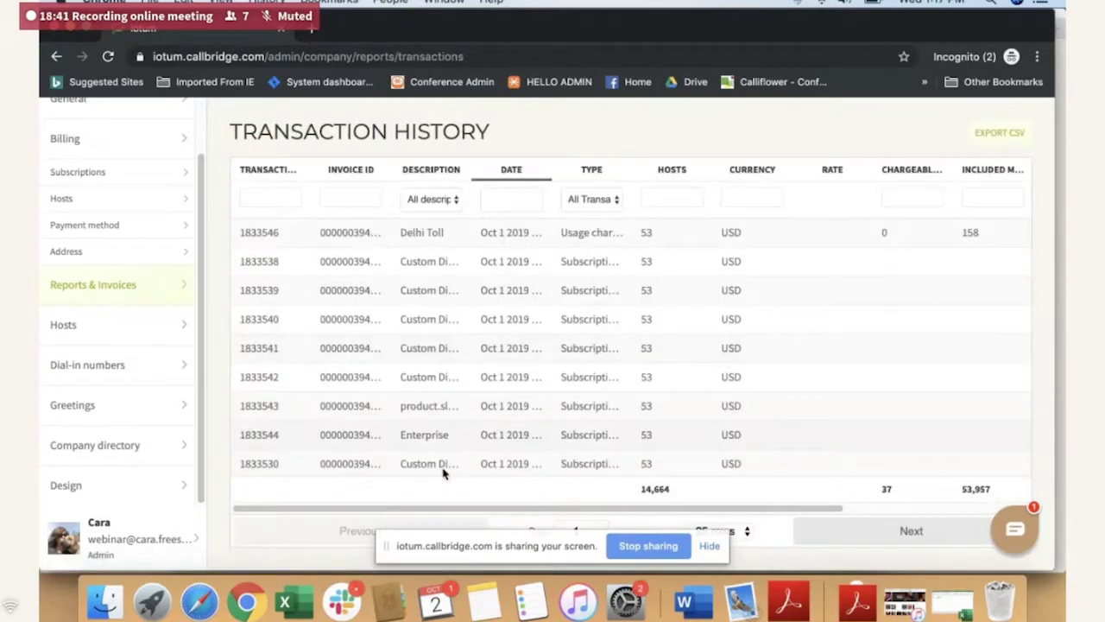
drag(463, 513, 651, 513)
scroll(717, 363, down, 5)
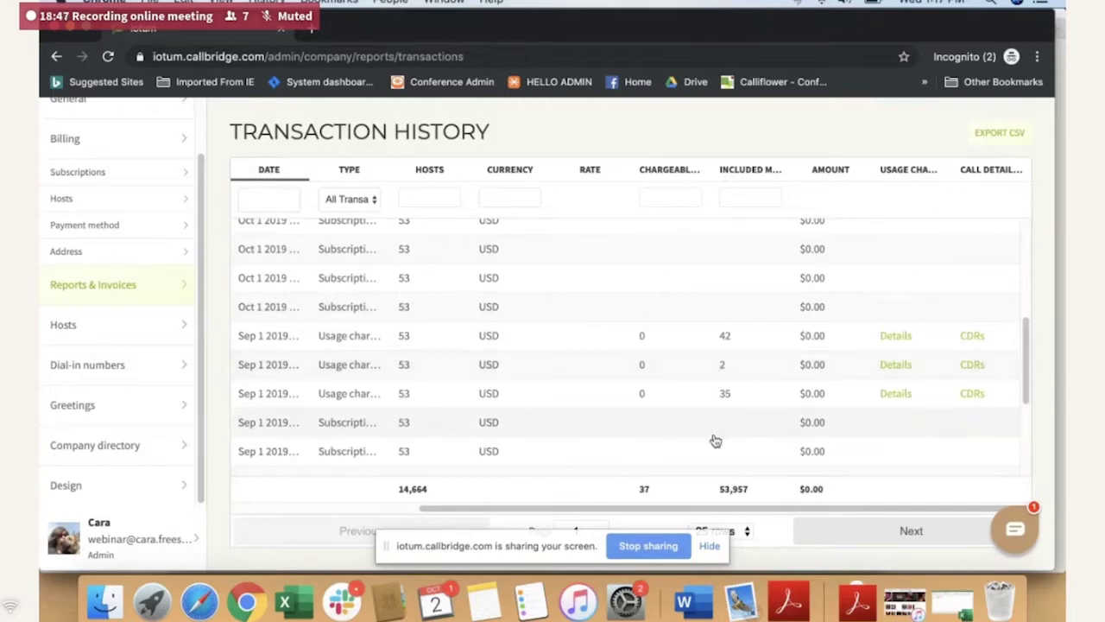
drag(648, 510, 423, 483)
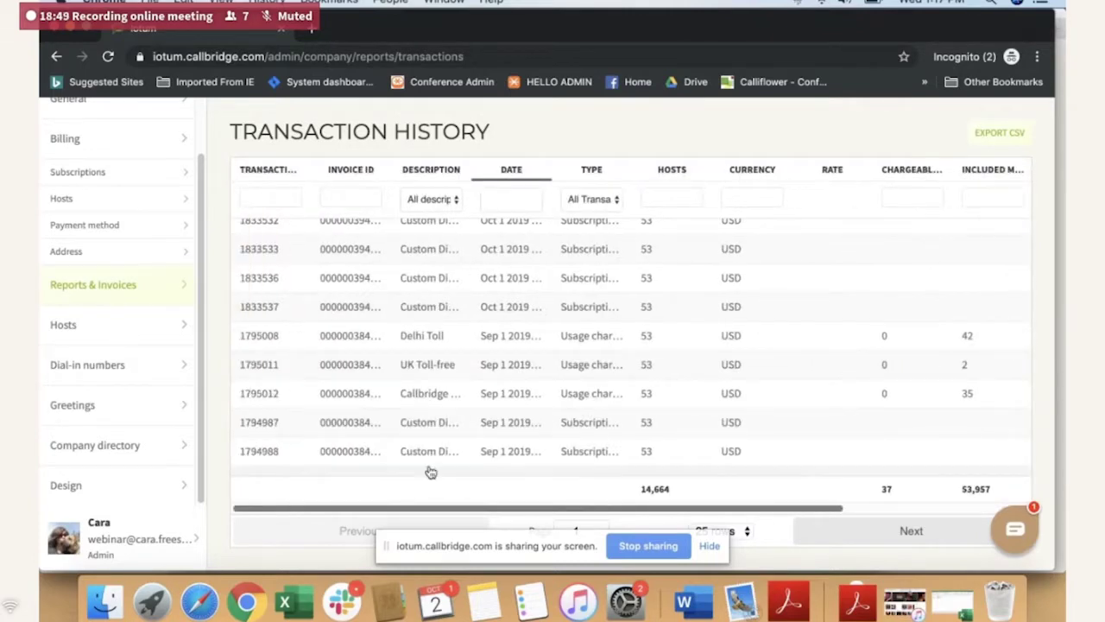
Step: Open the list of exported CSVs, review the downloadable files, and stop sharing the screen
click(105, 288)
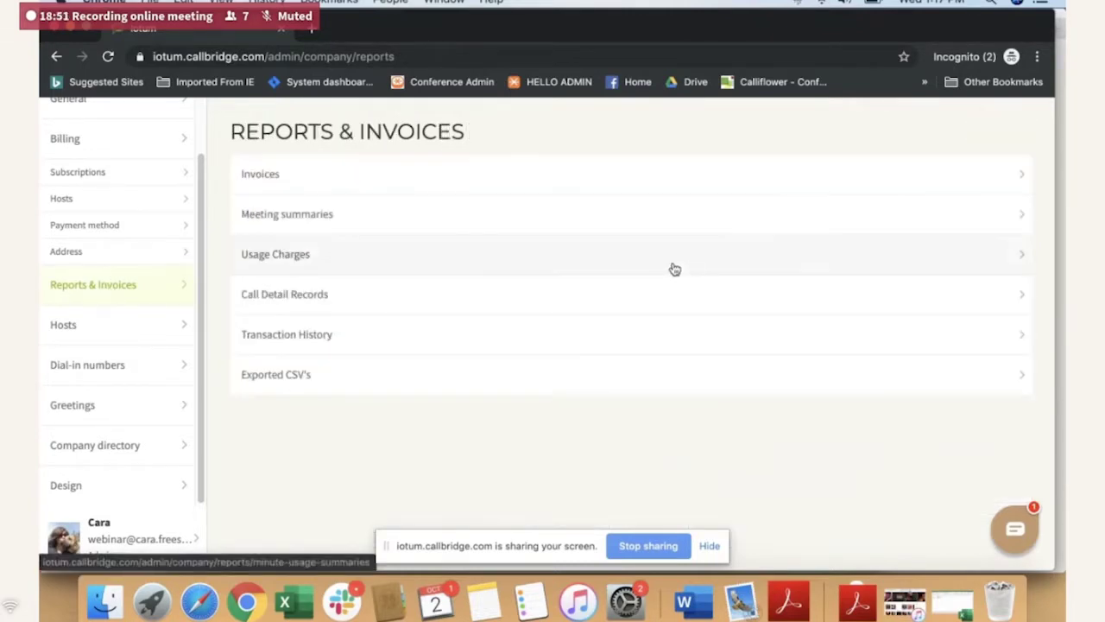
click(301, 377)
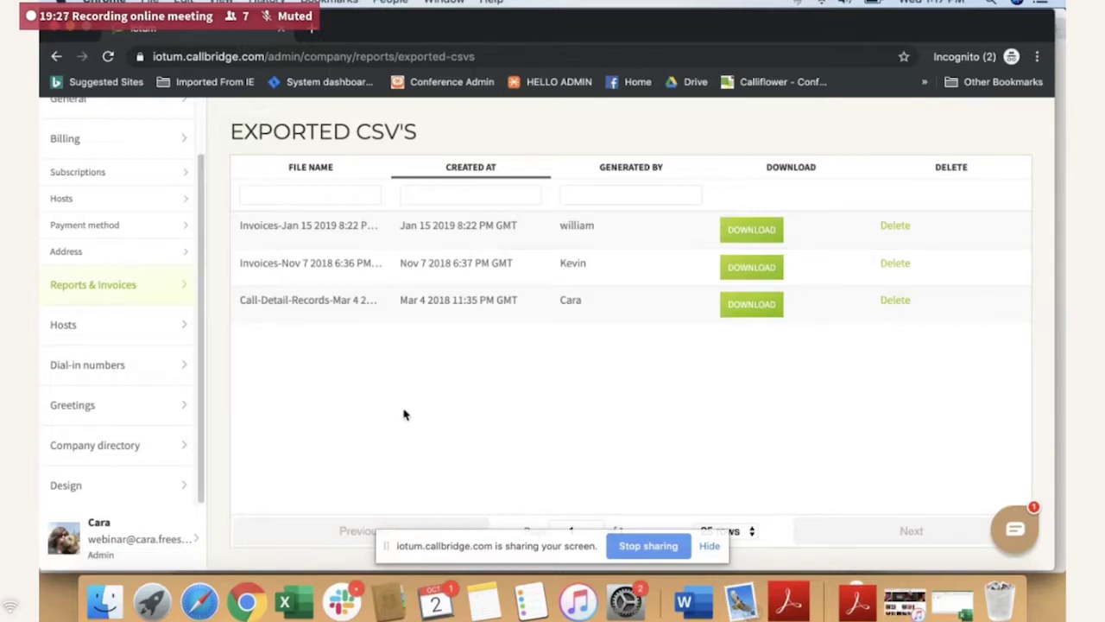
click(665, 546)
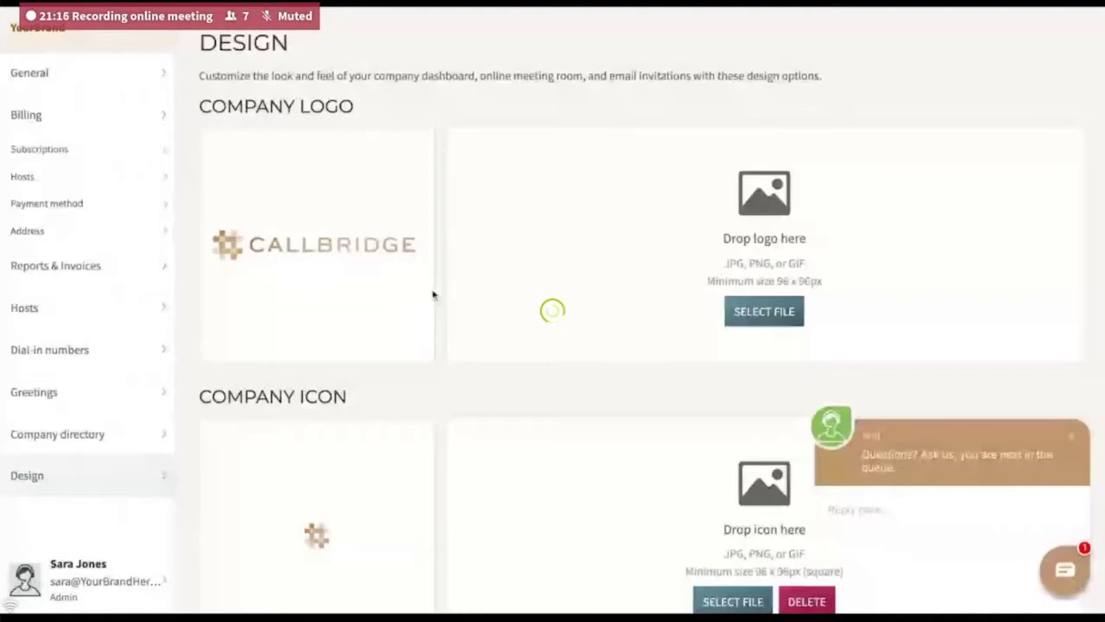
Step: Examine the Design page's company logo, icon, theme and color options, and dismiss the support chat message
scroll(454, 236, down, 2)
scroll(454, 237, up, 1)
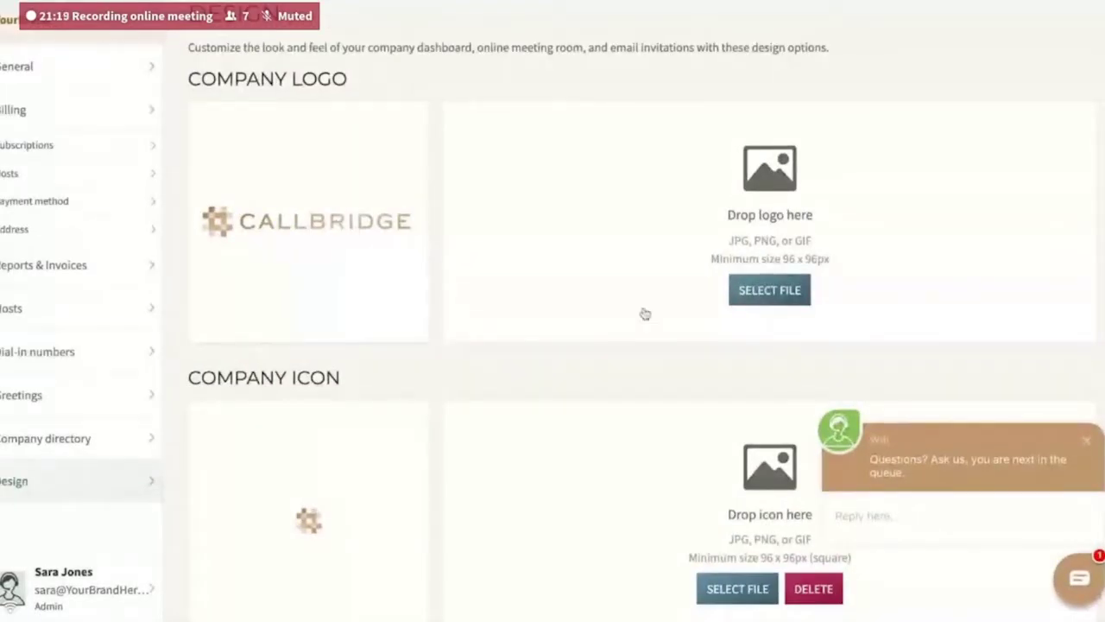
scroll(612, 278, down, 5)
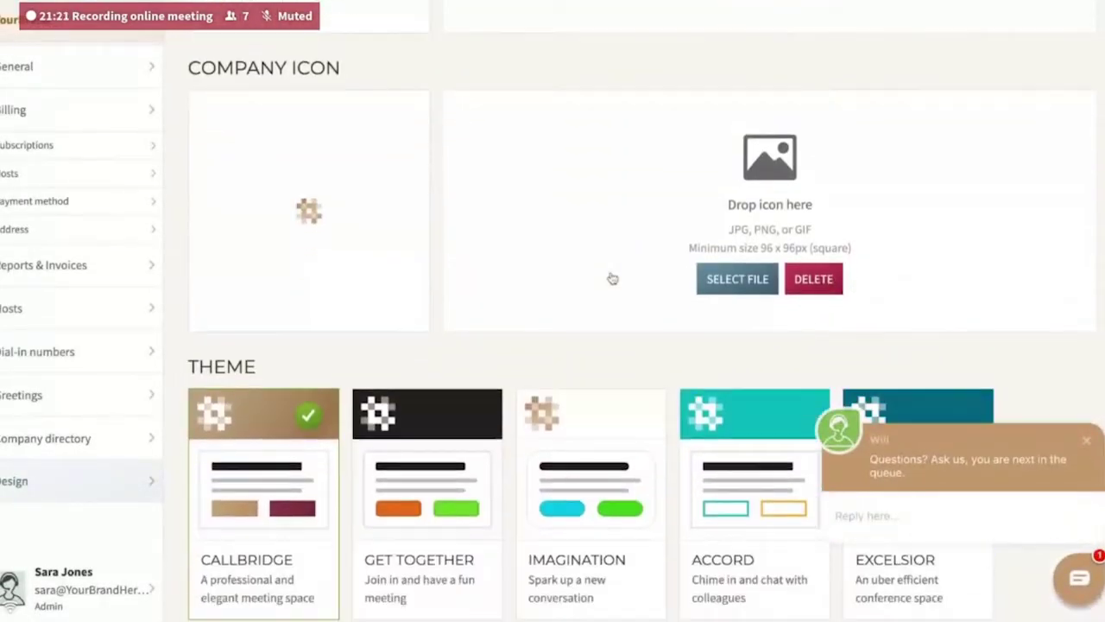
scroll(613, 278, down, 2)
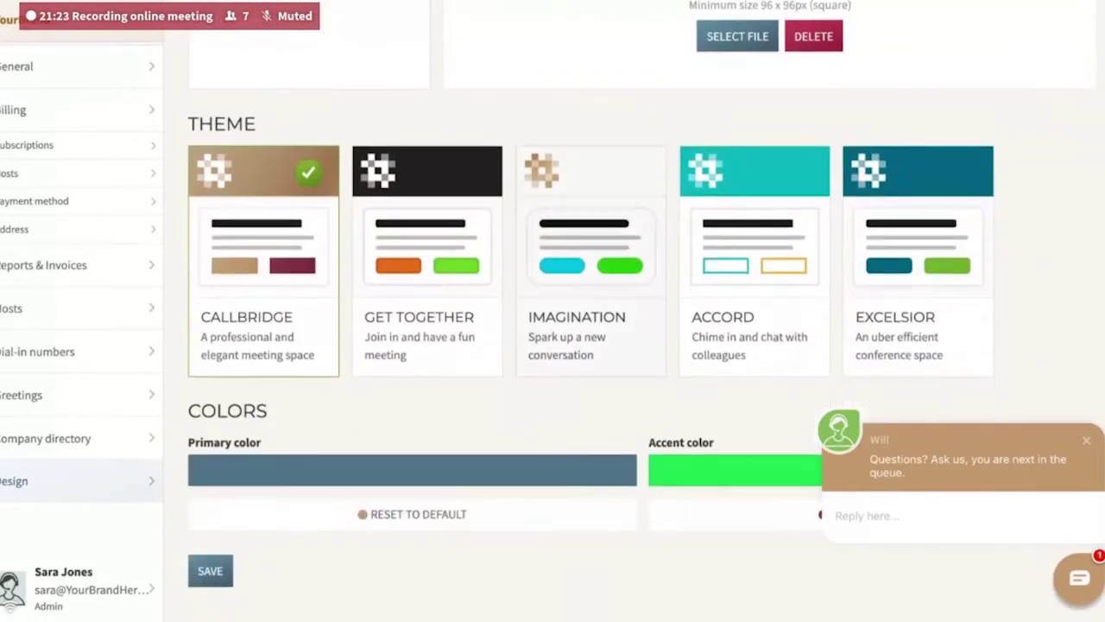
click(1087, 441)
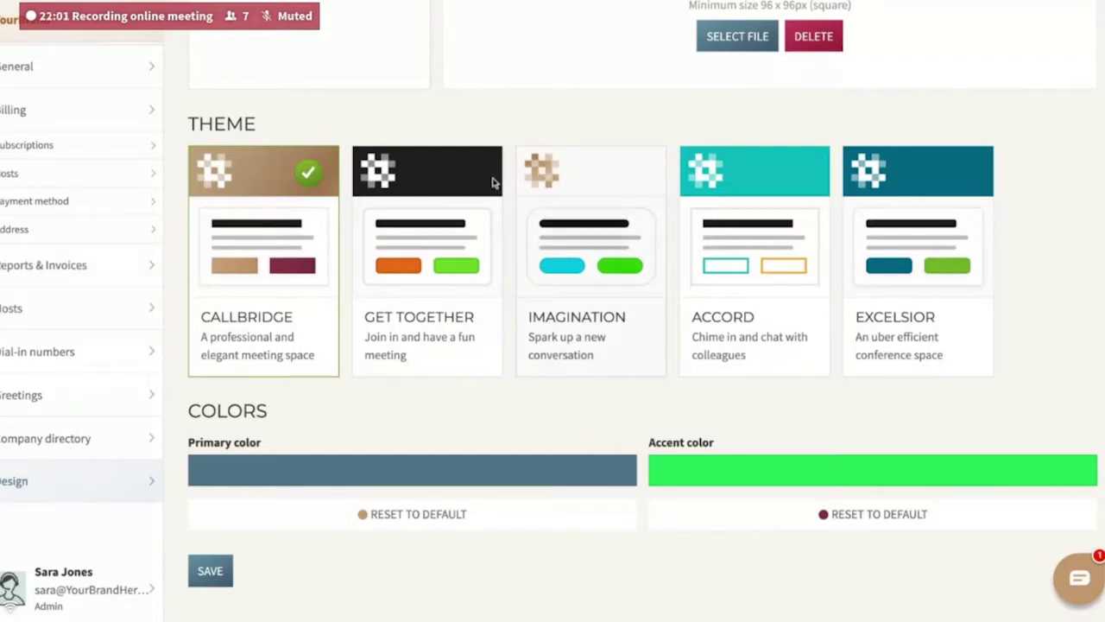
Step: Choose the Imagination theme and set the primary color to crimson, hex b11744
click(599, 184)
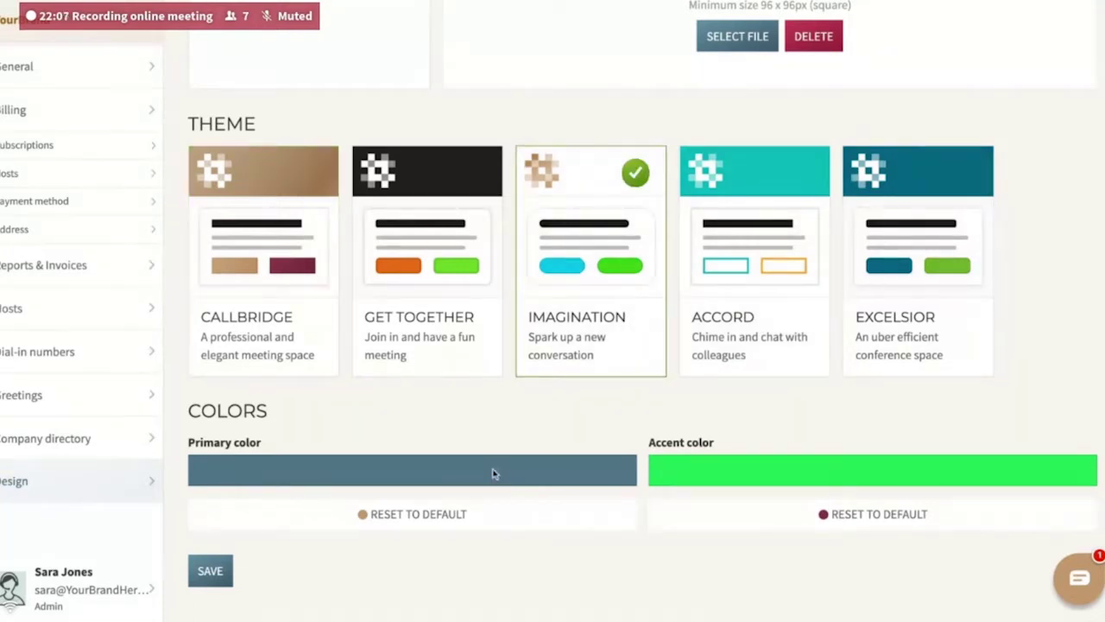
click(348, 481)
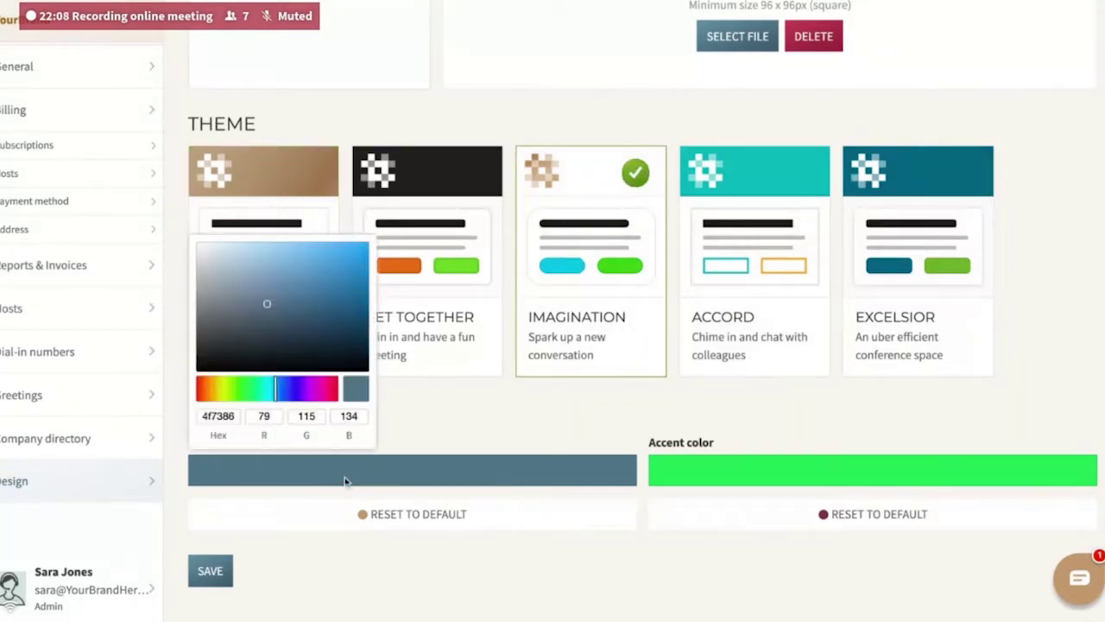
click(221, 390)
click(325, 390)
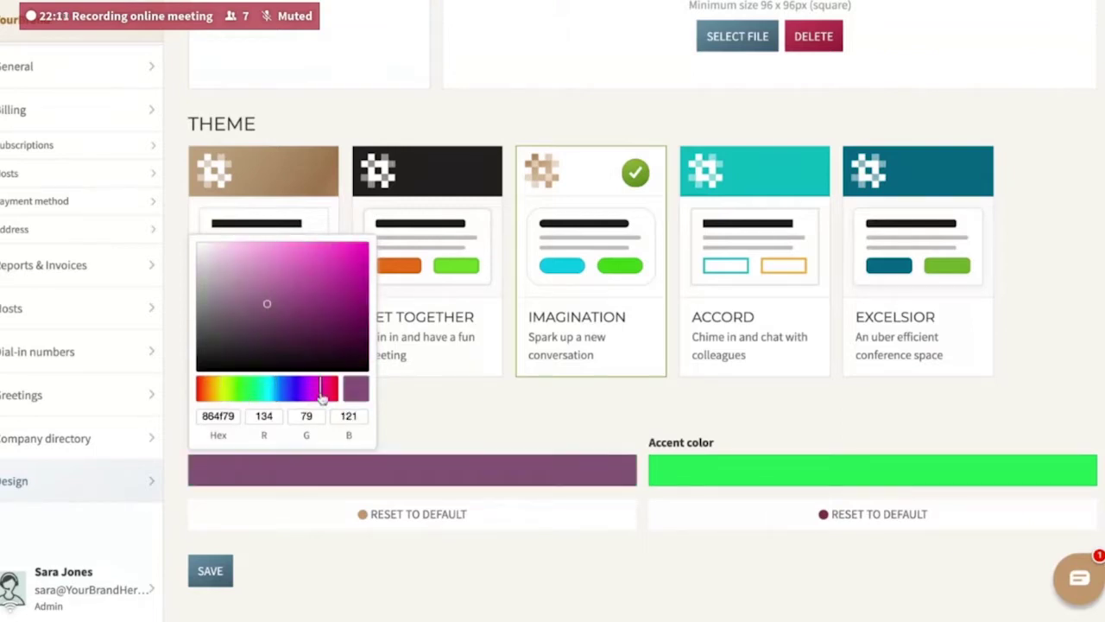
click(334, 391)
click(345, 283)
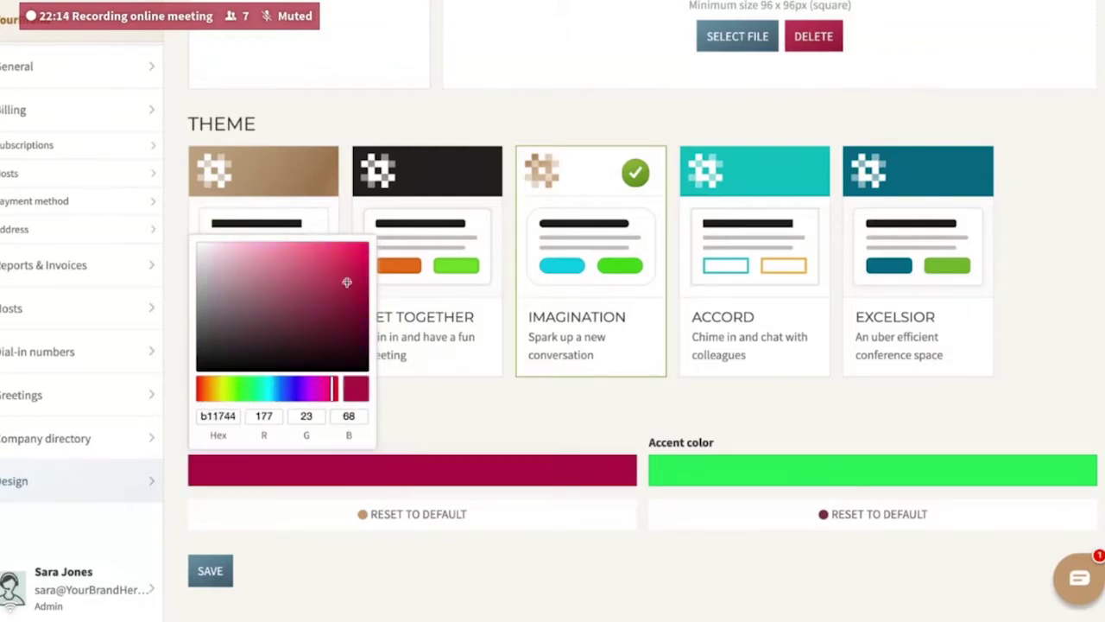
Step: Change the accent color to a softer medium green and save the design
click(693, 468)
click(713, 391)
click(730, 309)
click(773, 307)
click(760, 287)
click(901, 451)
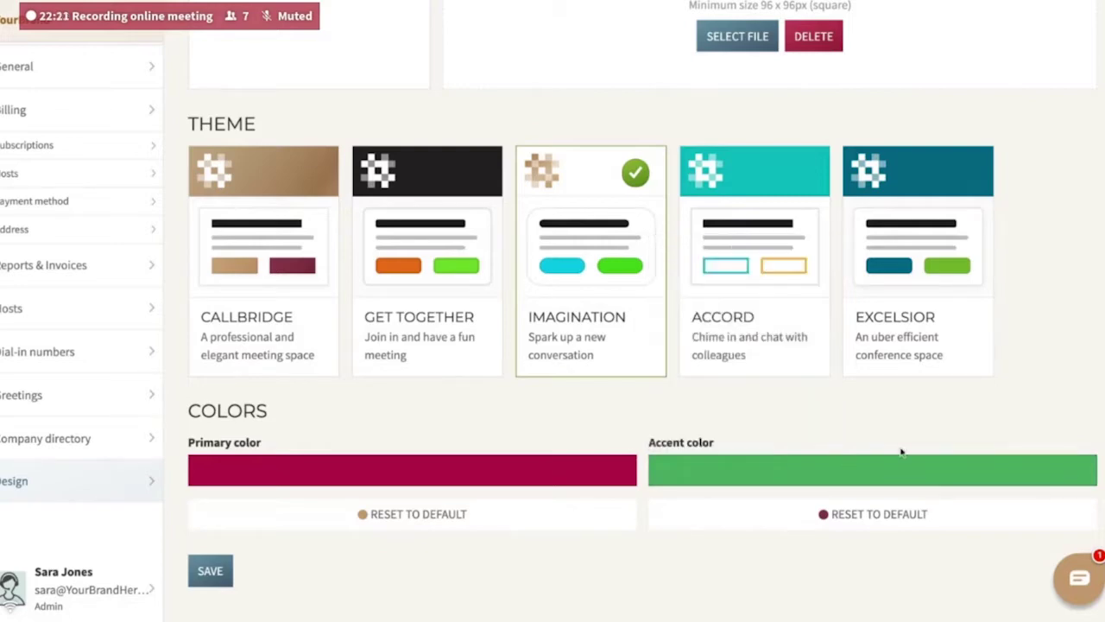
click(210, 572)
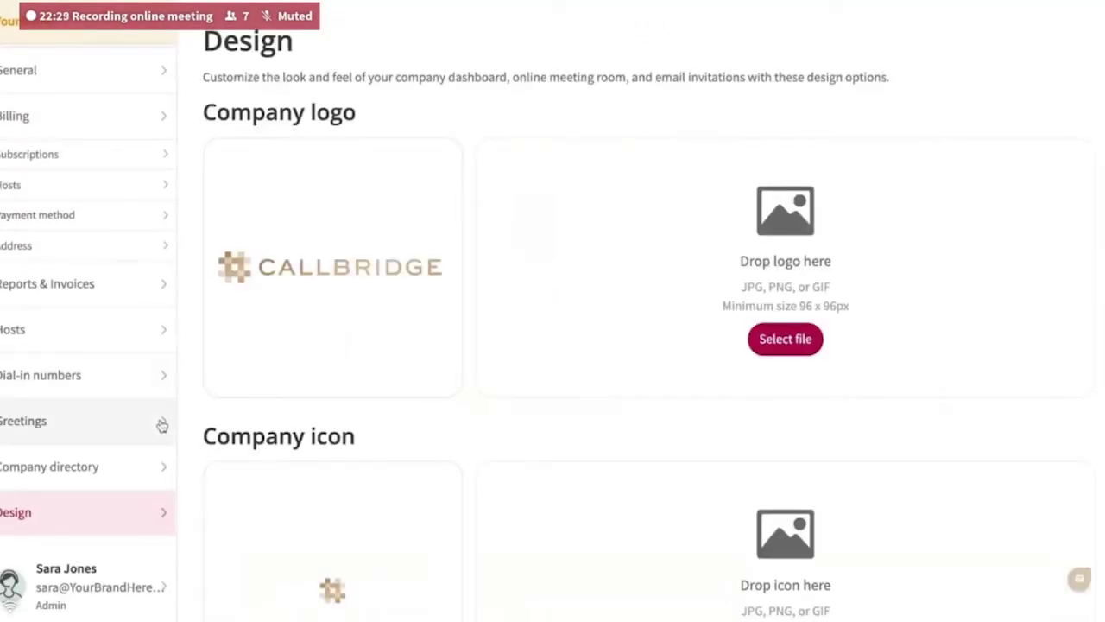
Step: Go to the host dashboard, dismiss the support chat message, and review the new branding on the conference page
click(108, 583)
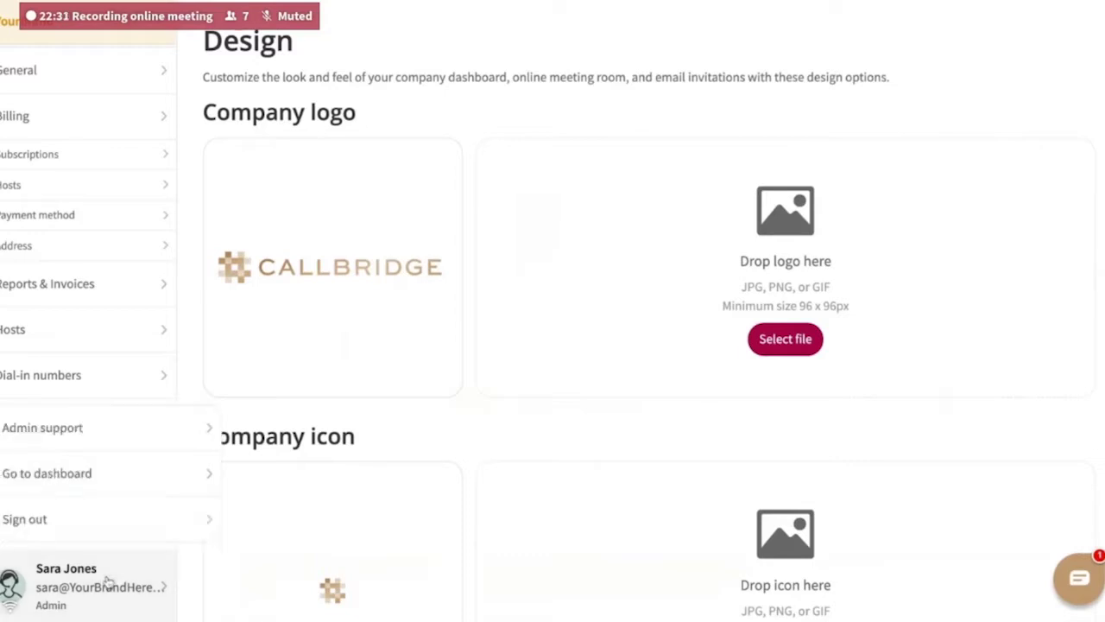
click(113, 481)
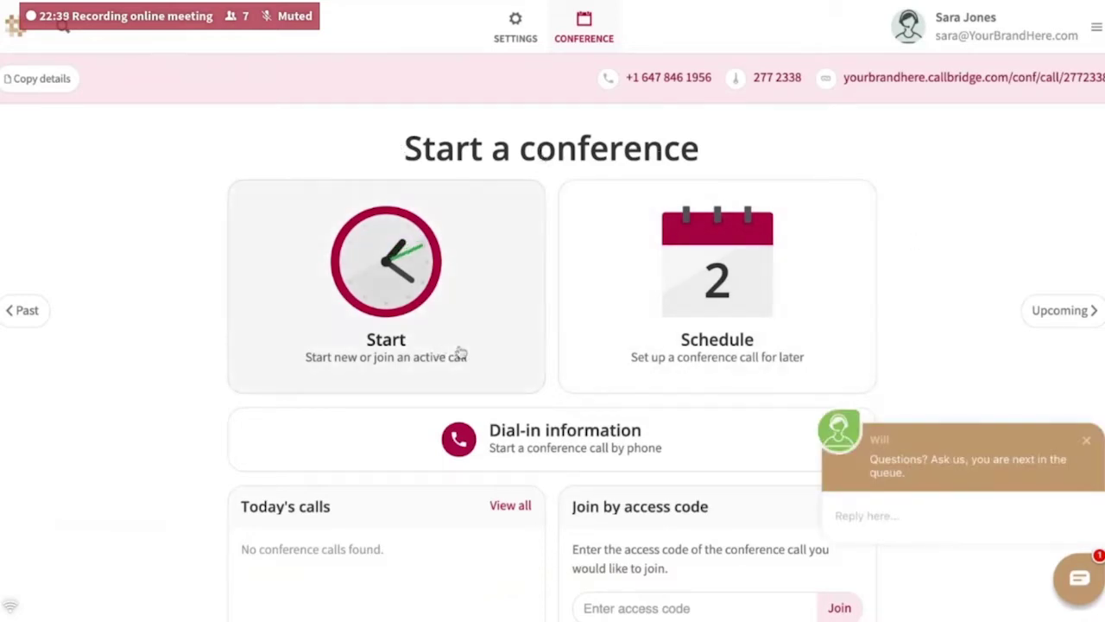
click(1086, 441)
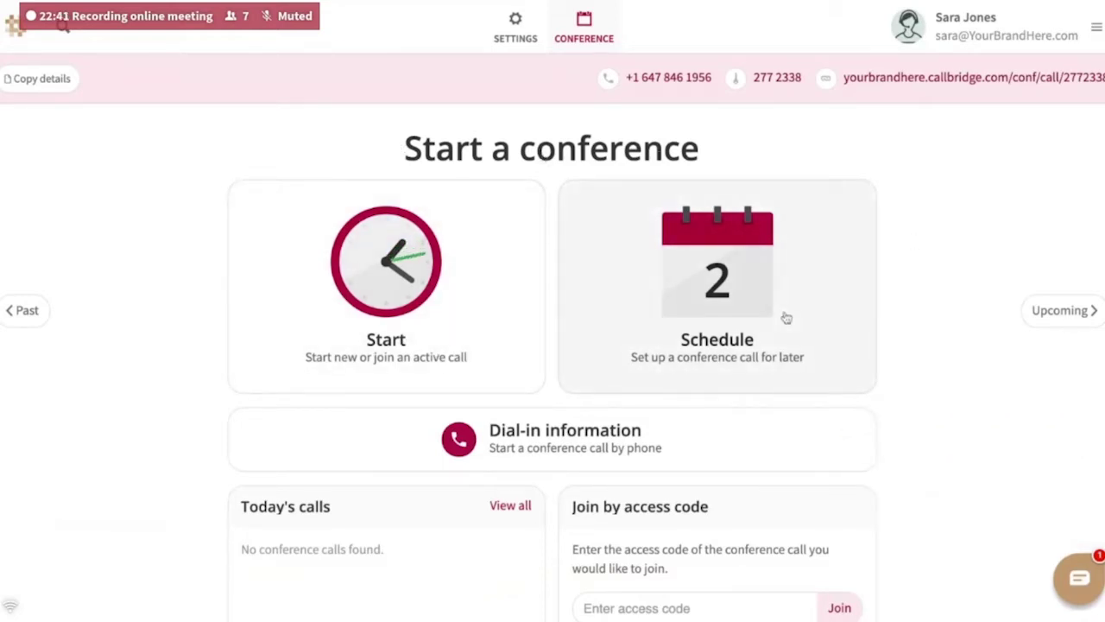
click(387, 296)
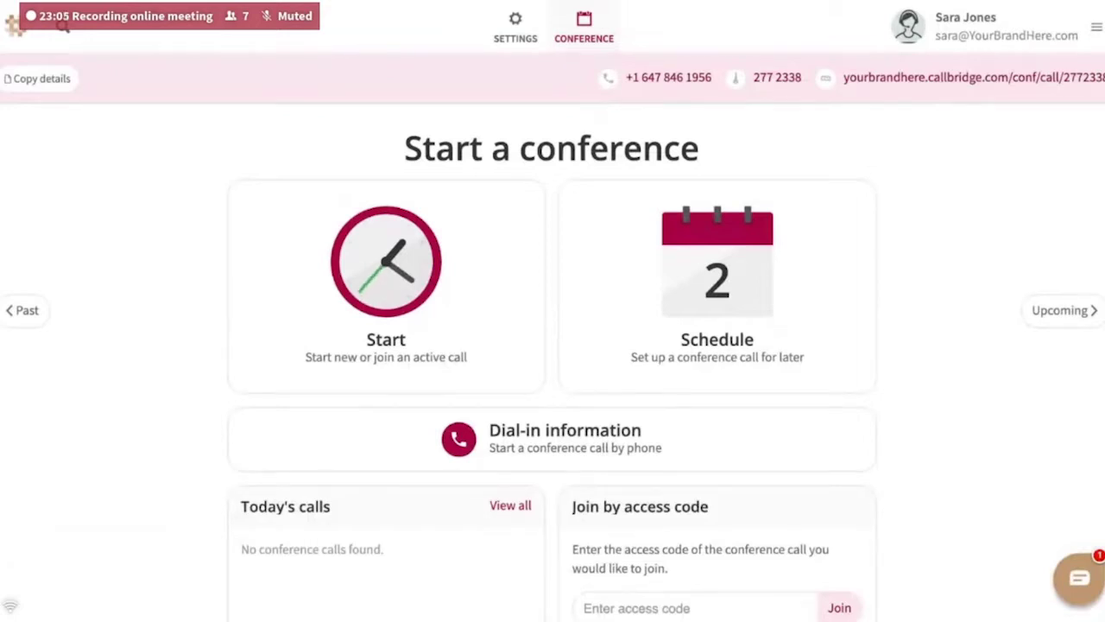
Step: Return from the dashboard to the admin console and reopen the company's Design page
click(987, 30)
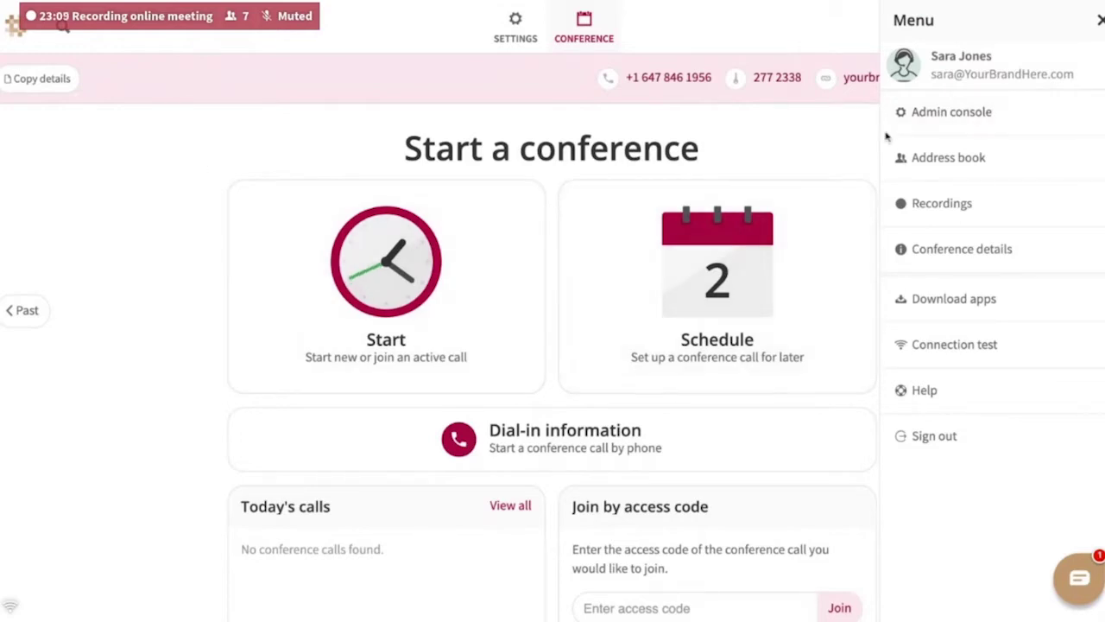
click(915, 119)
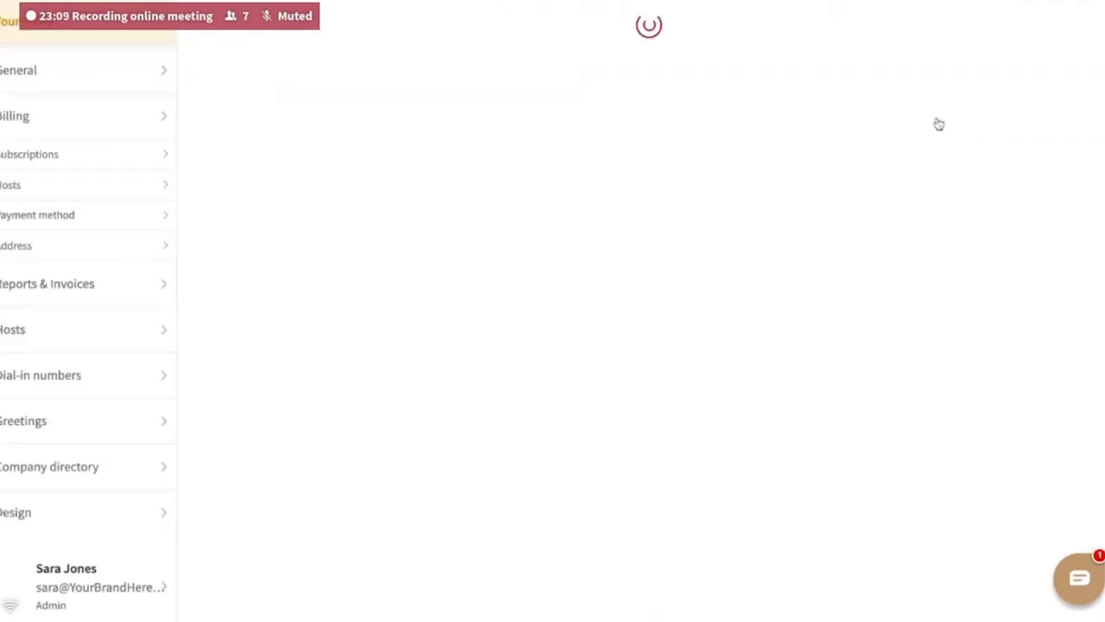
click(35, 516)
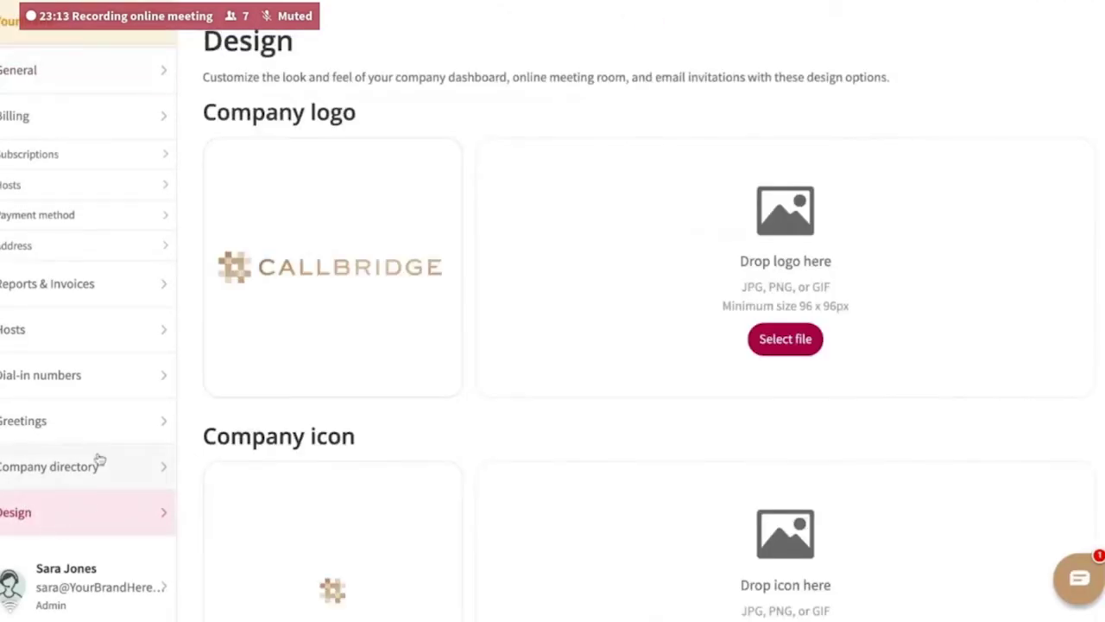
Step: Open the Dial-in numbers list, try filtering its groups by "cu", and clear the filter
click(92, 385)
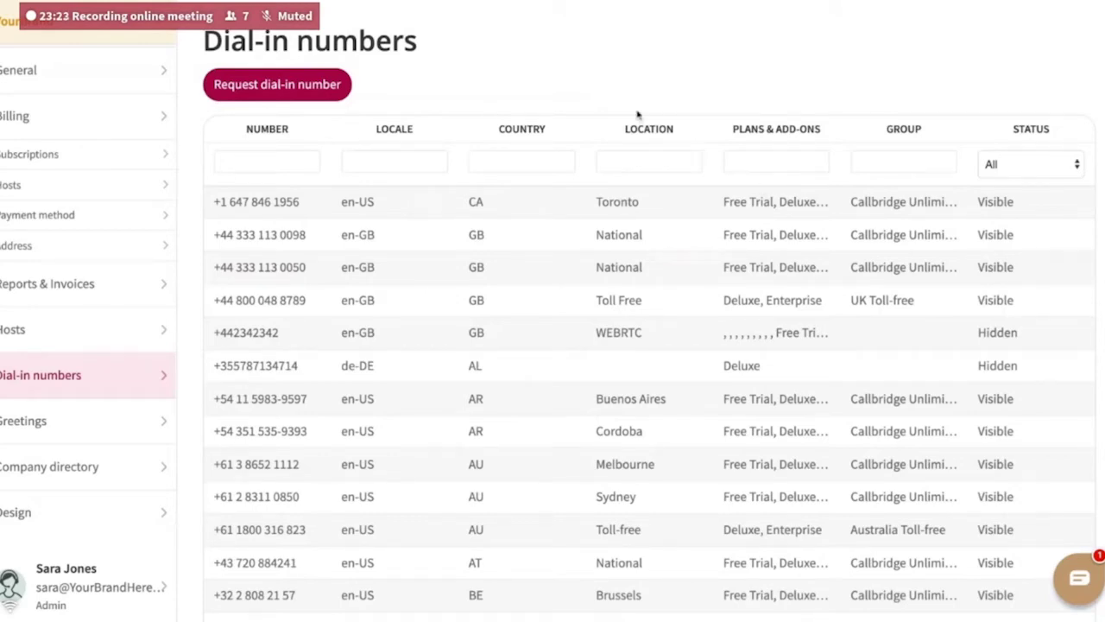
click(896, 163)
text(cu)
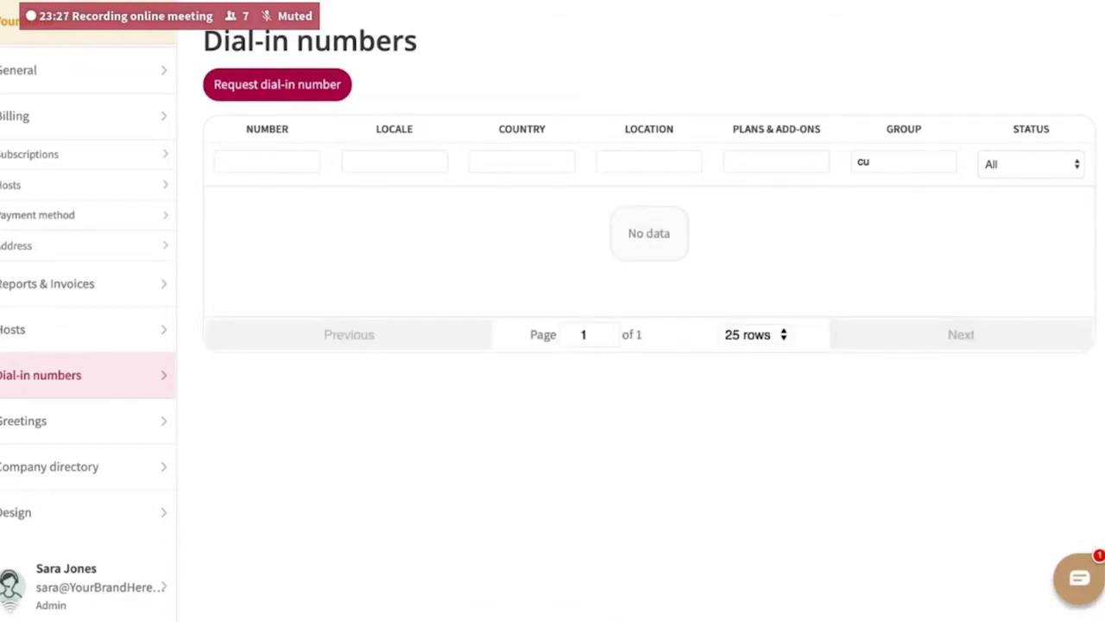
key(BackSpace)
key(BackSpace)
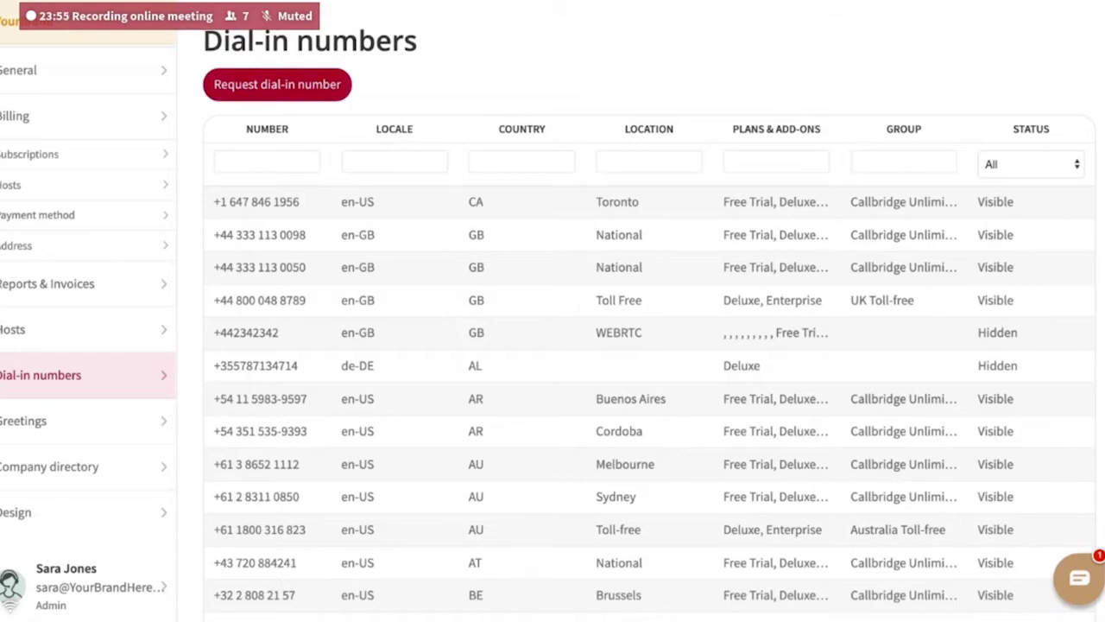
Step: Start a dial-in number and greeting request, choose United States of America as the country, and review the greeting and notes fields
click(277, 84)
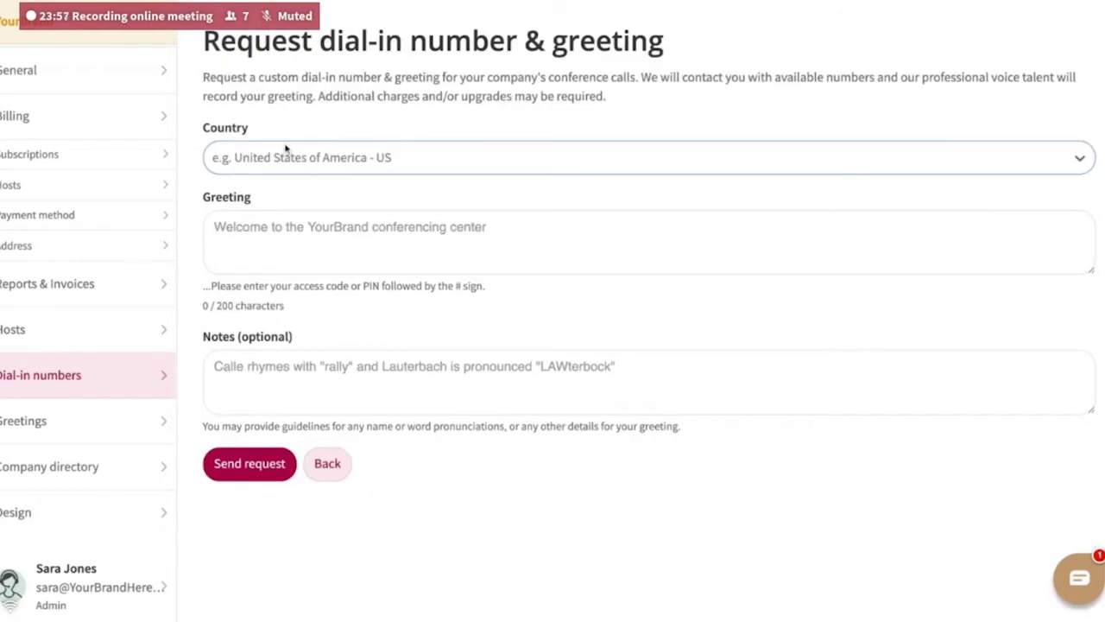
click(288, 152)
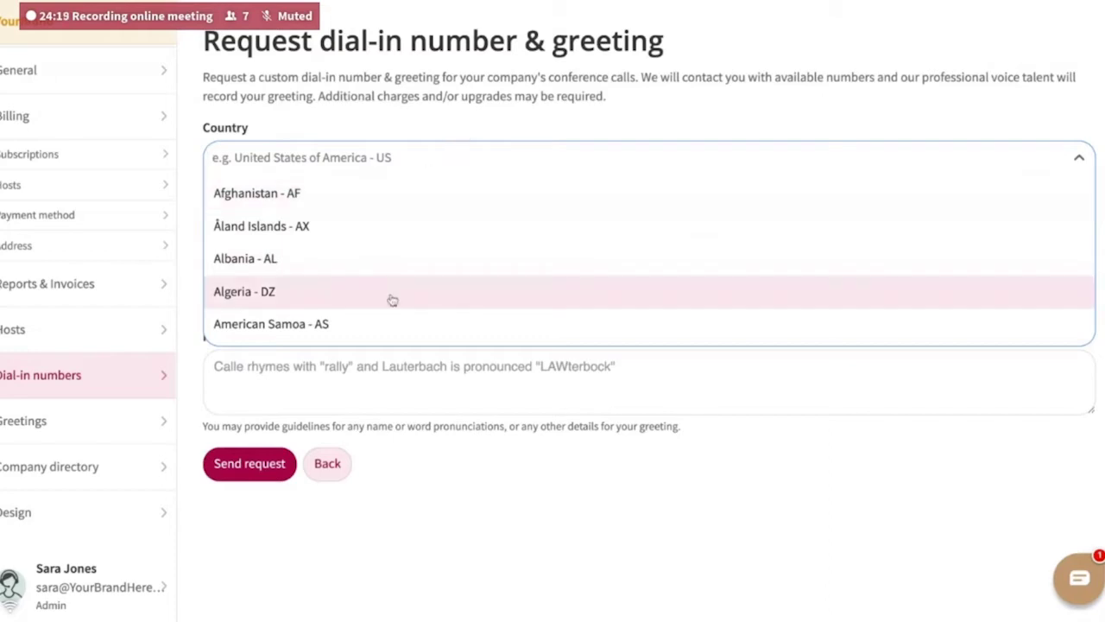
text(uni)
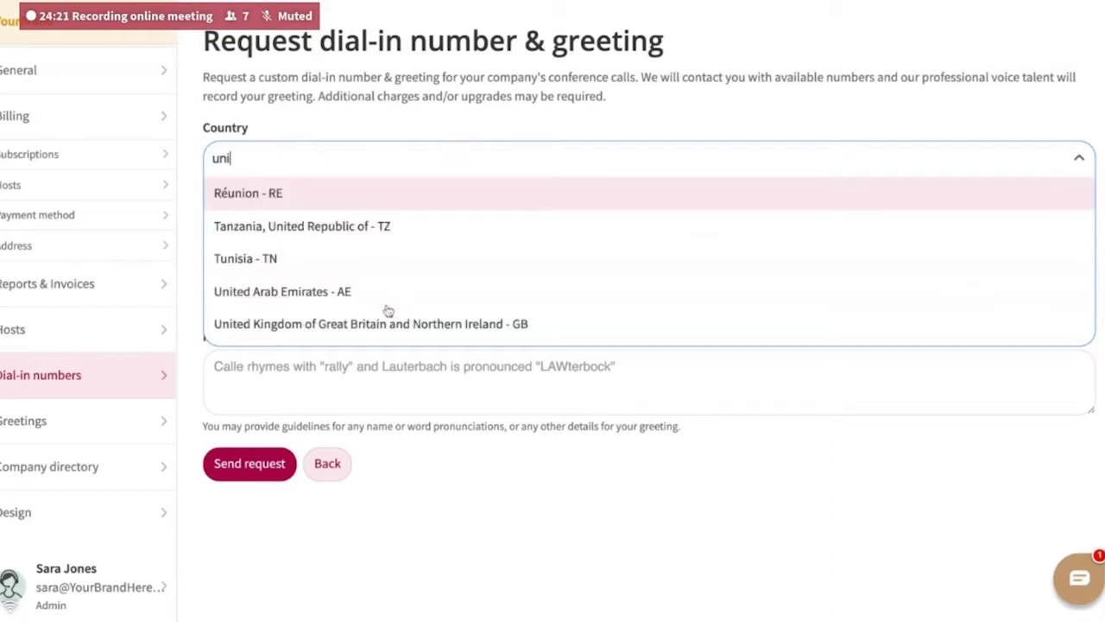
scroll(328, 309, down, 1)
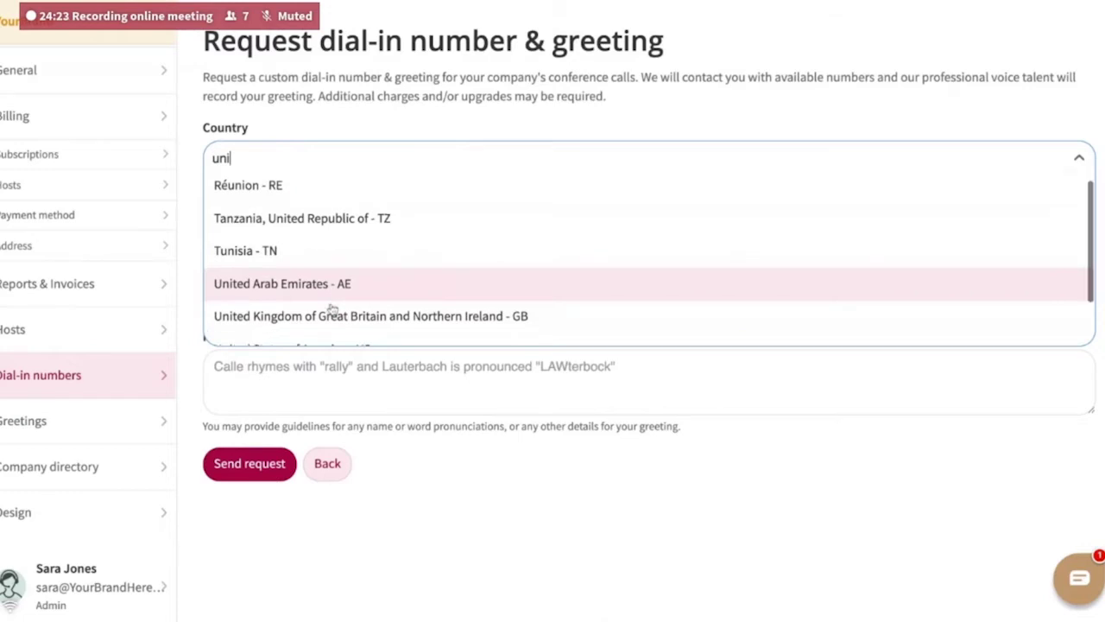
click(331, 298)
click(330, 237)
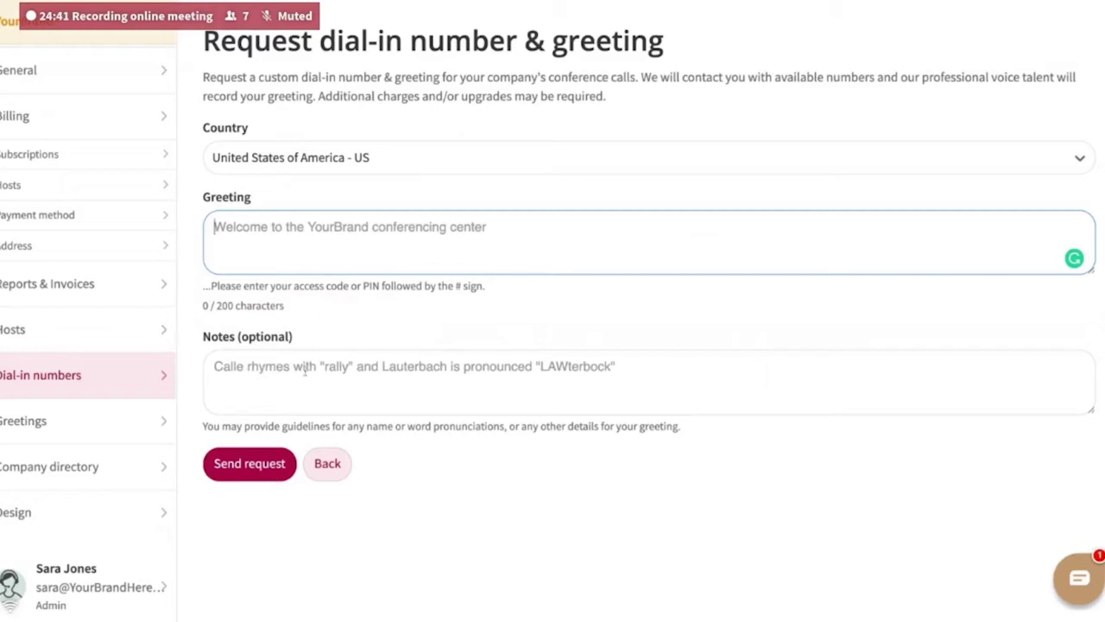
click(332, 373)
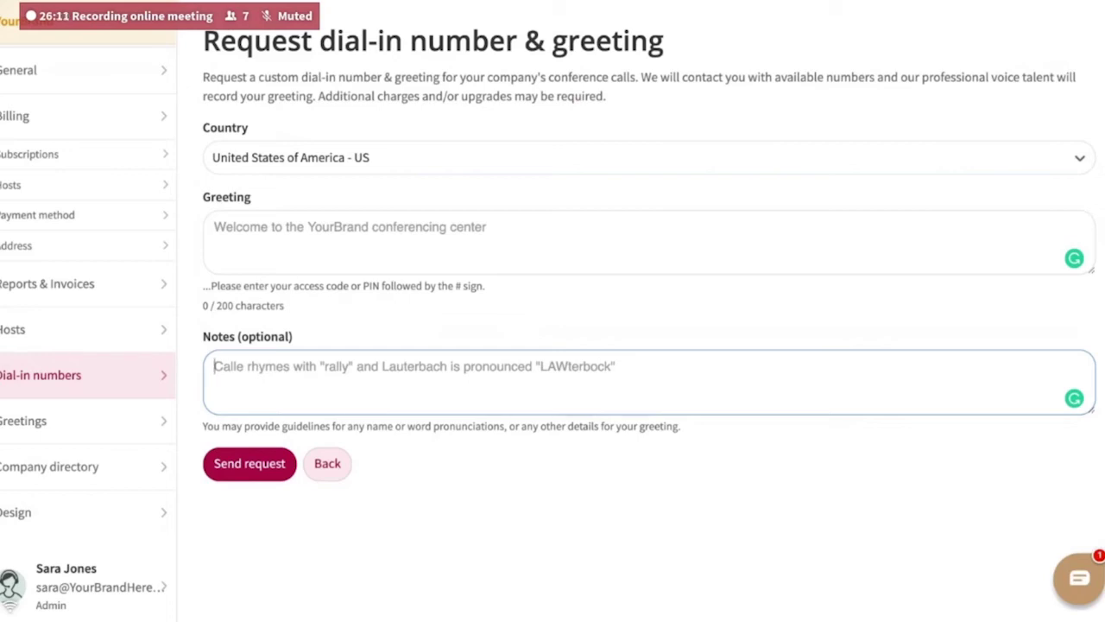
Step: Leave the request form for the company's Design page and go back to the Dial-in numbers list
click(128, 516)
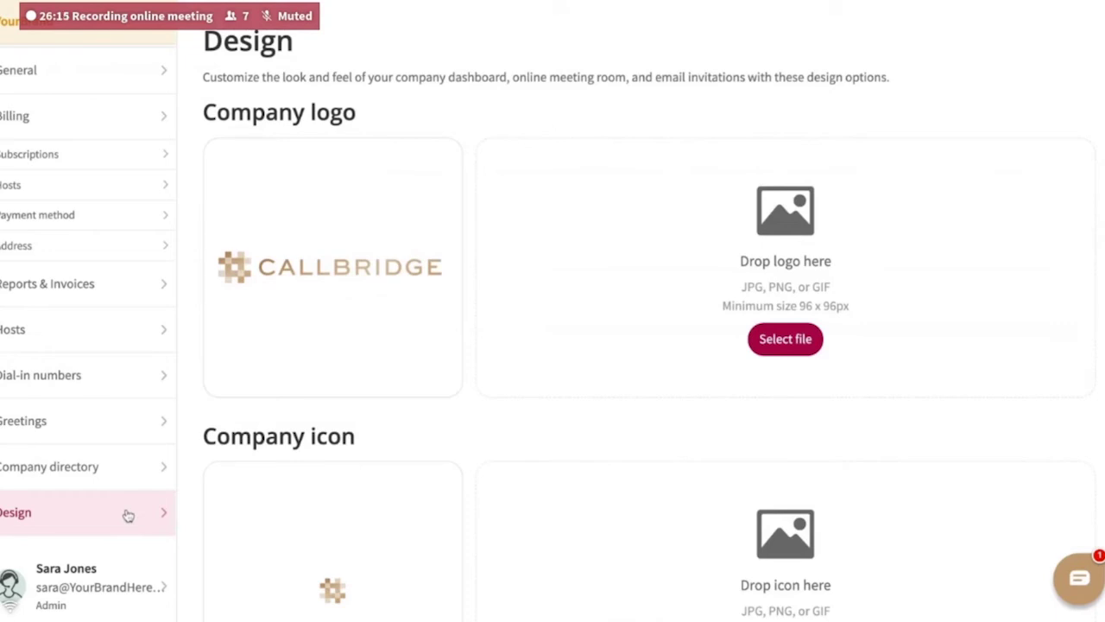
click(98, 377)
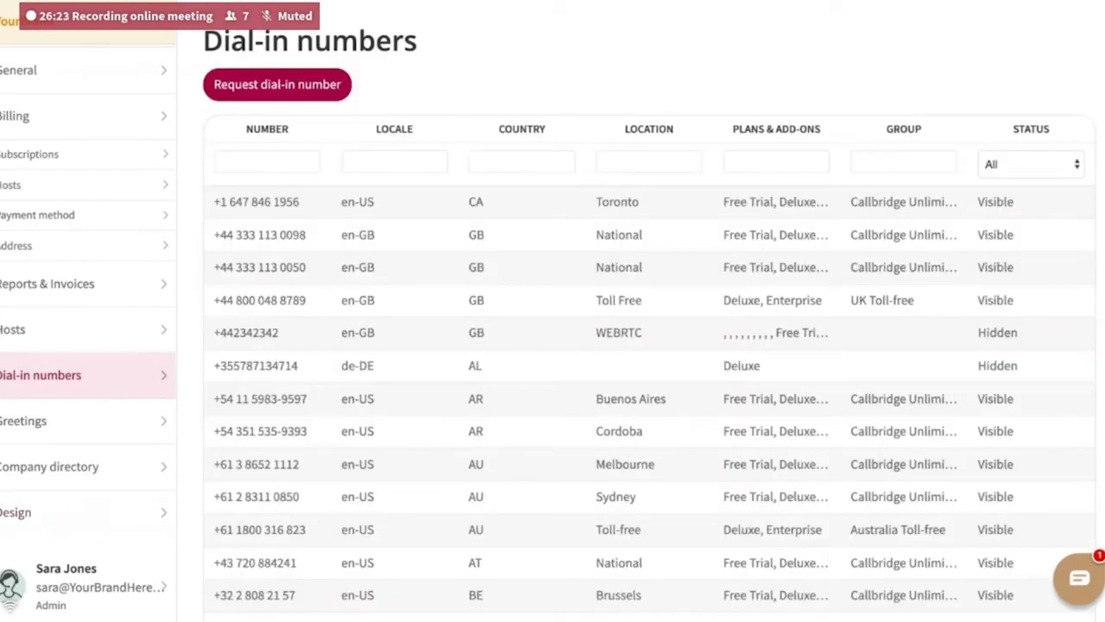